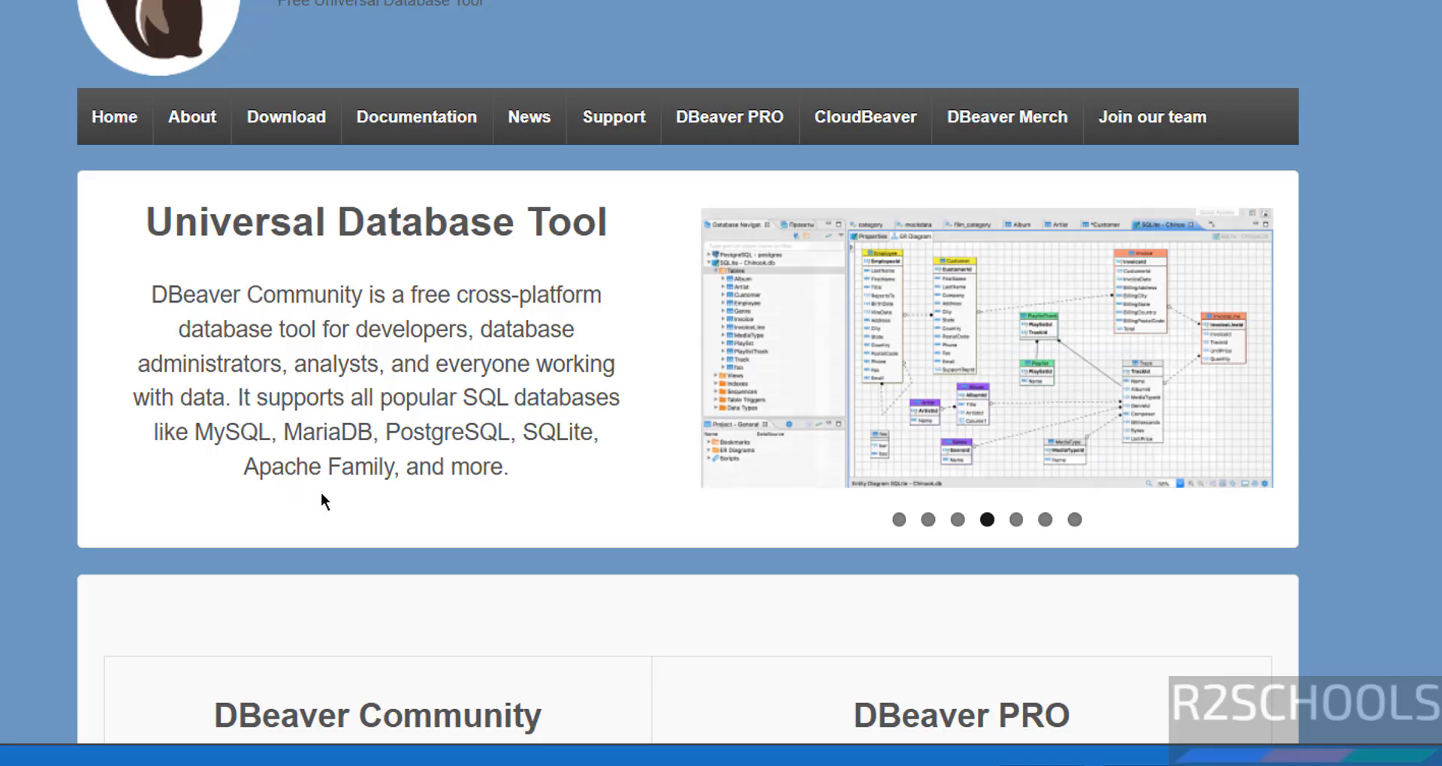
Step: Scroll the dbeaver.io home page down to the Community versus PRO comparison table
scroll(322, 493, "down", 3)
scroll(321, 501, "down", 5)
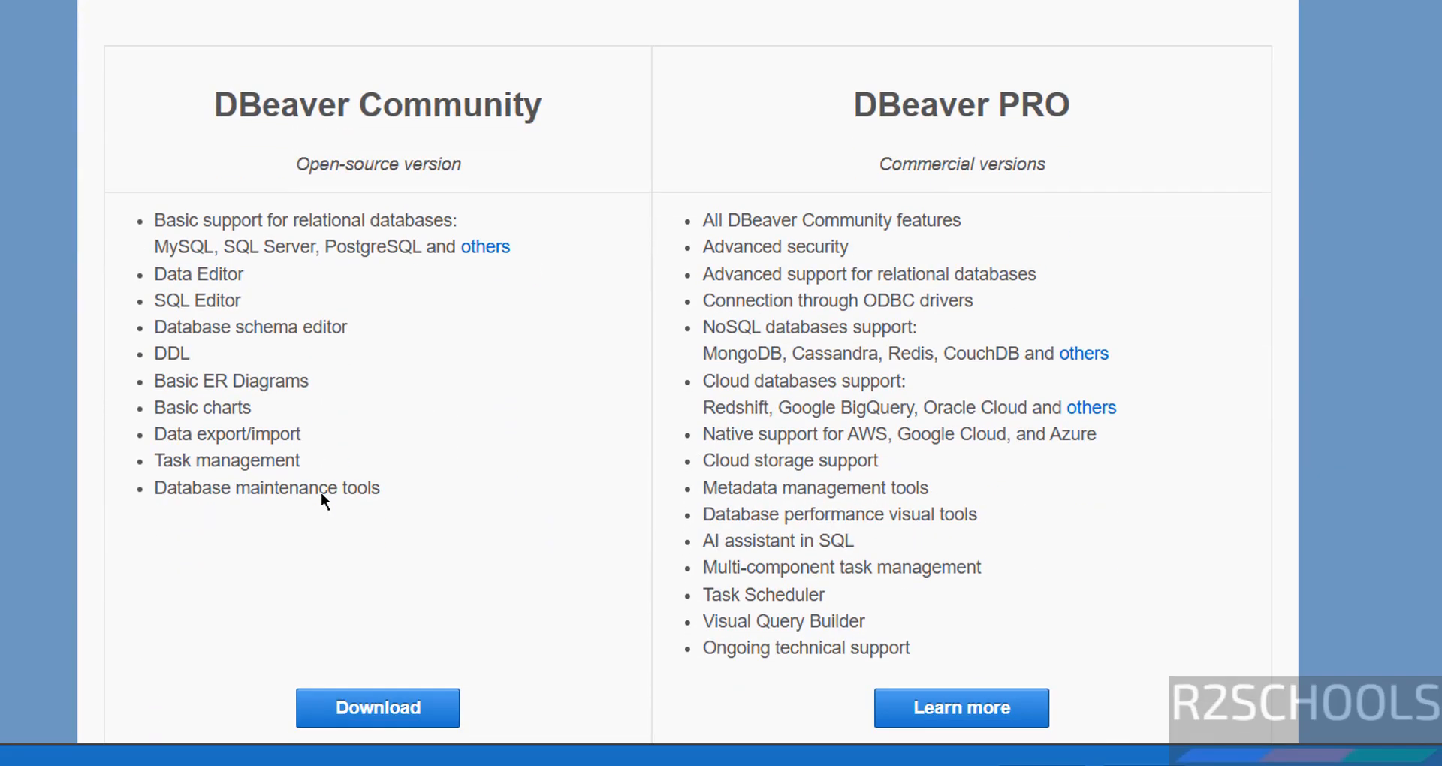
scroll(277, 112, "down", 1)
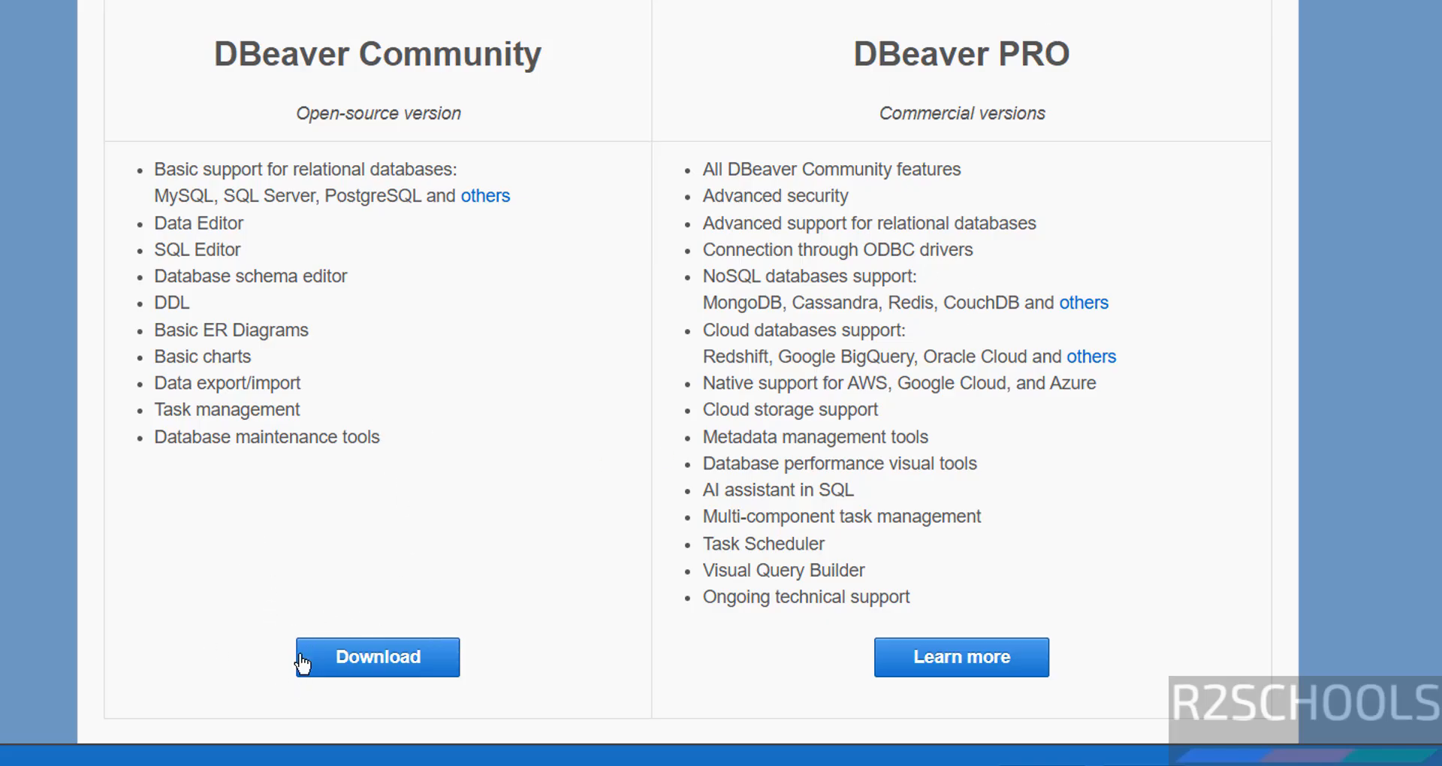
Step: Open the DBeaver Community download page and scroll to the Windows installer and other OS links
left_click(366, 674)
scroll(473, 246, "down", 2)
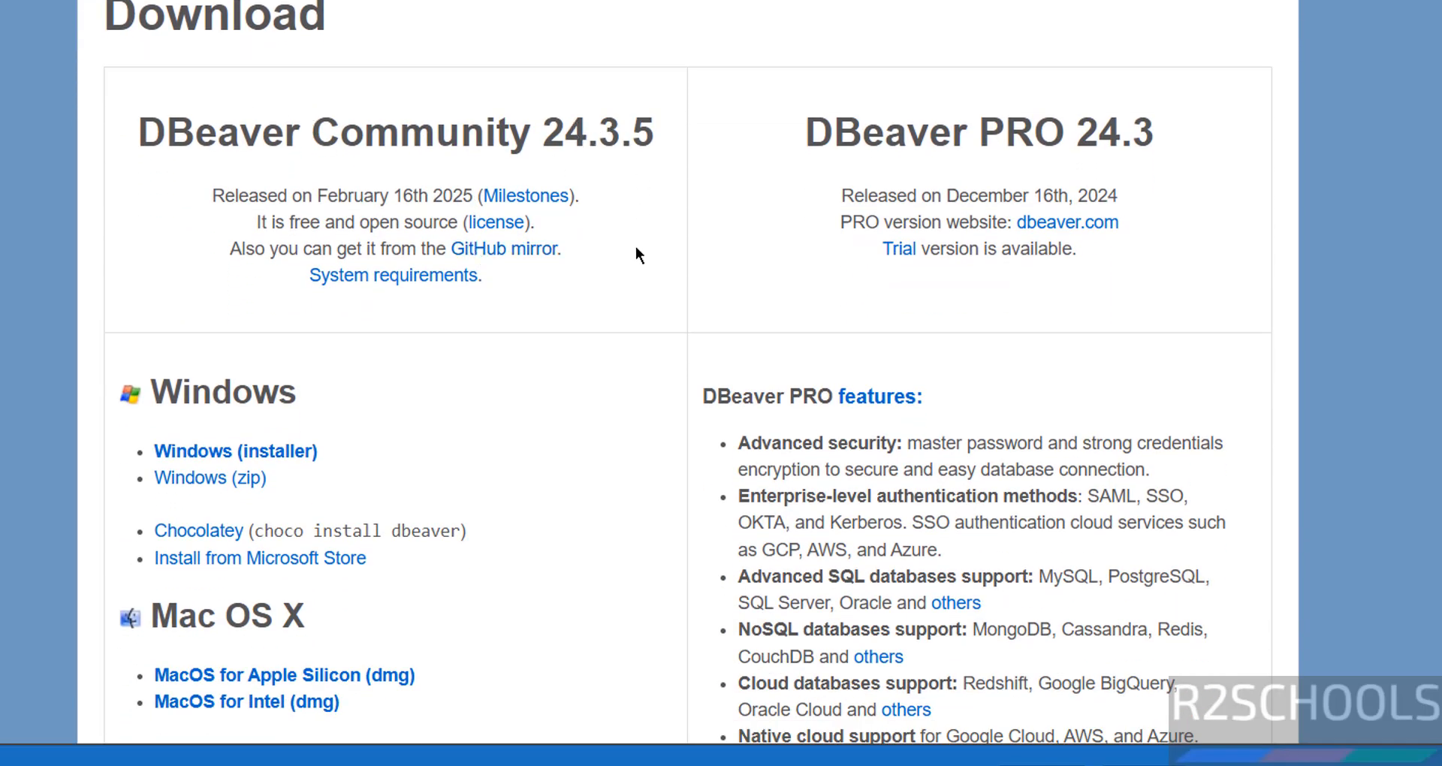
scroll(600, 293, "down", 3)
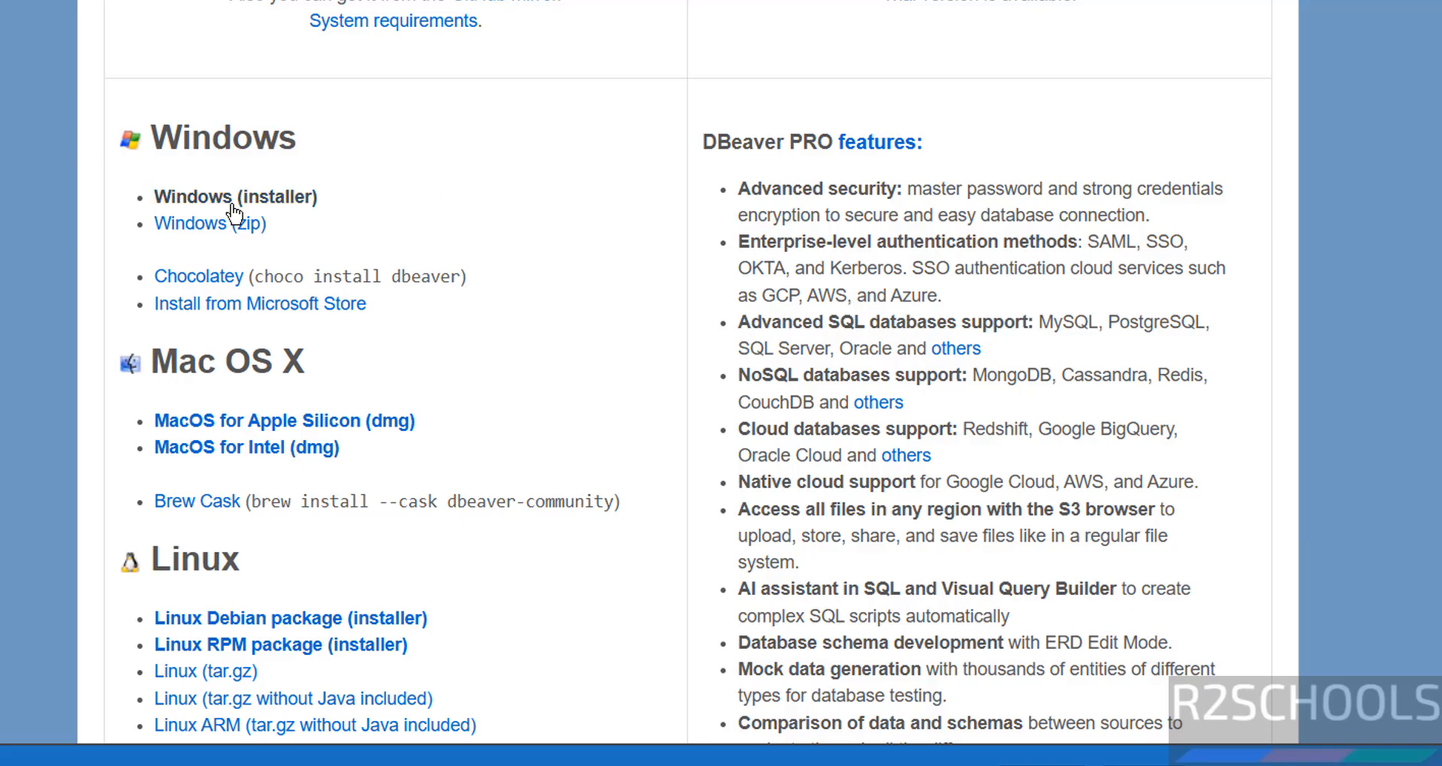
left_click_drag(150, 448, 535, 568)
left_click_drag(534, 567, 520, 603)
left_click(520, 602)
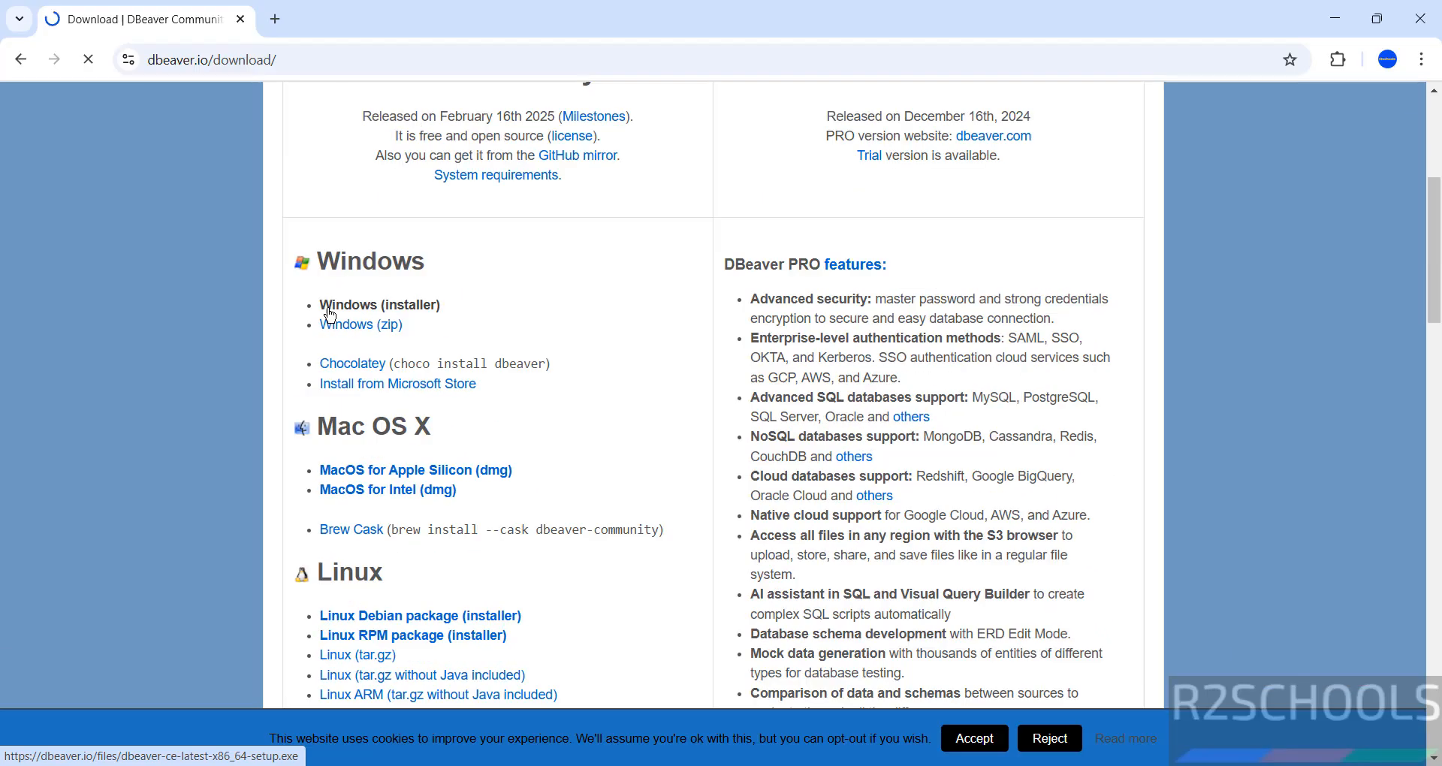
Step: Download dbeaver-ce-24.3.5-x86_64-setup.exe and confirm it completed in Chrome's download history
left_click(165, 201)
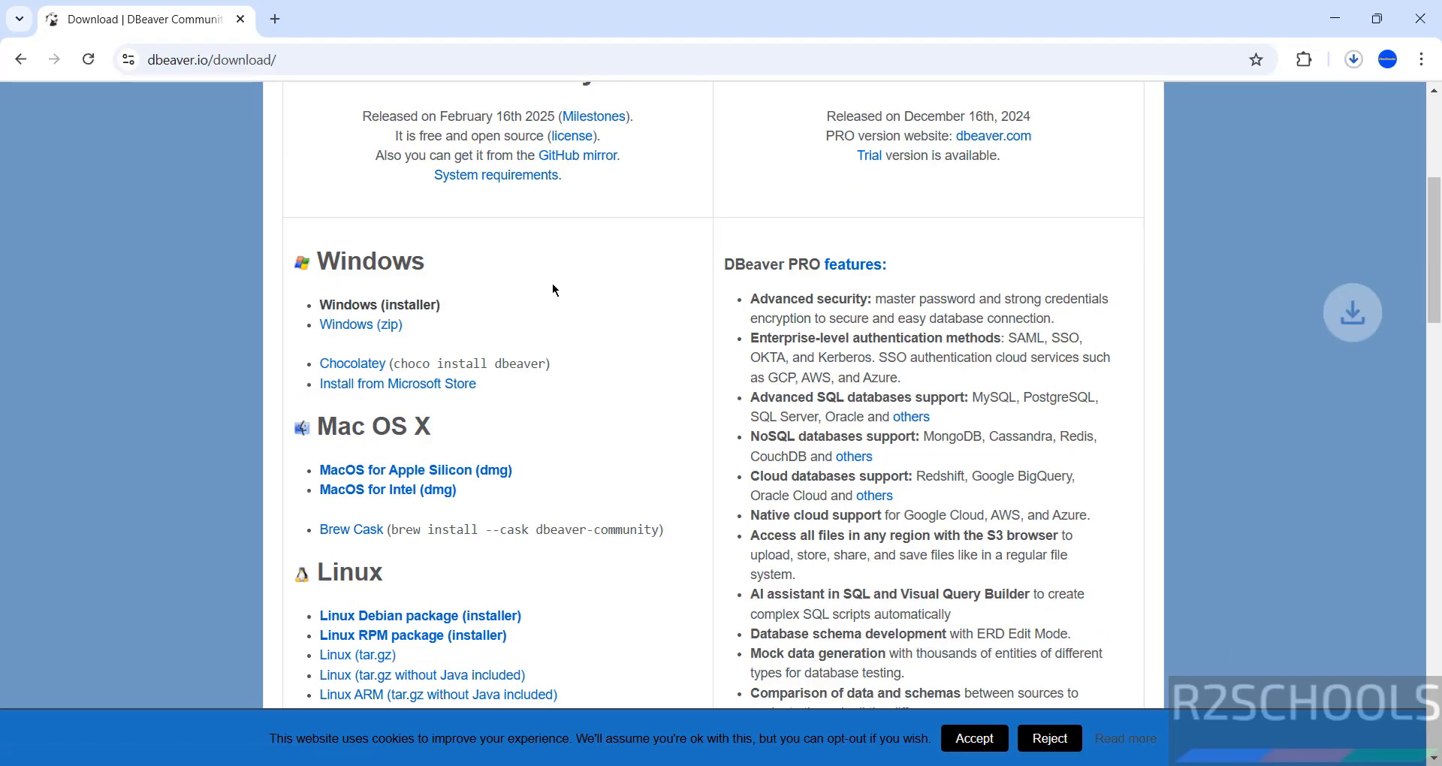
key("ctrl+j")
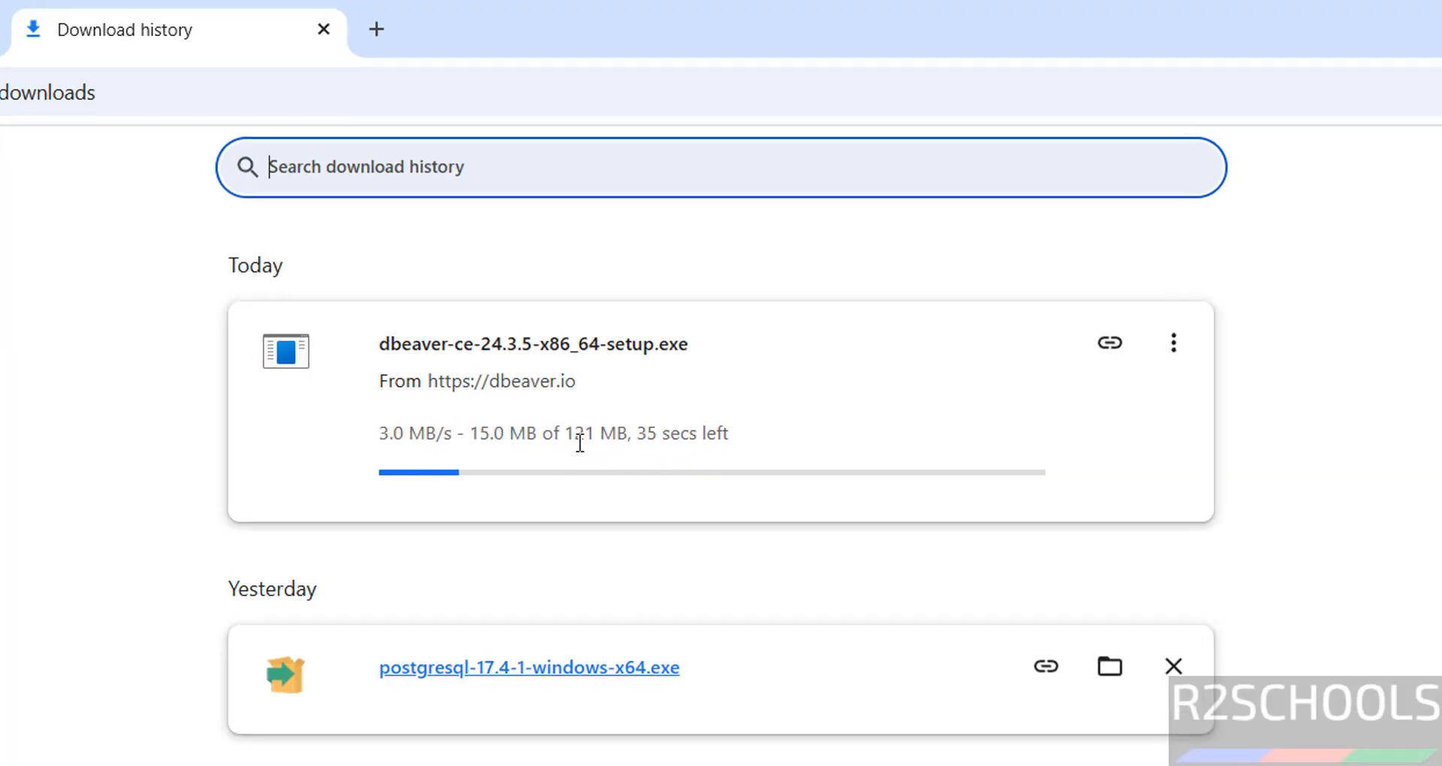
left_click(1379, 585)
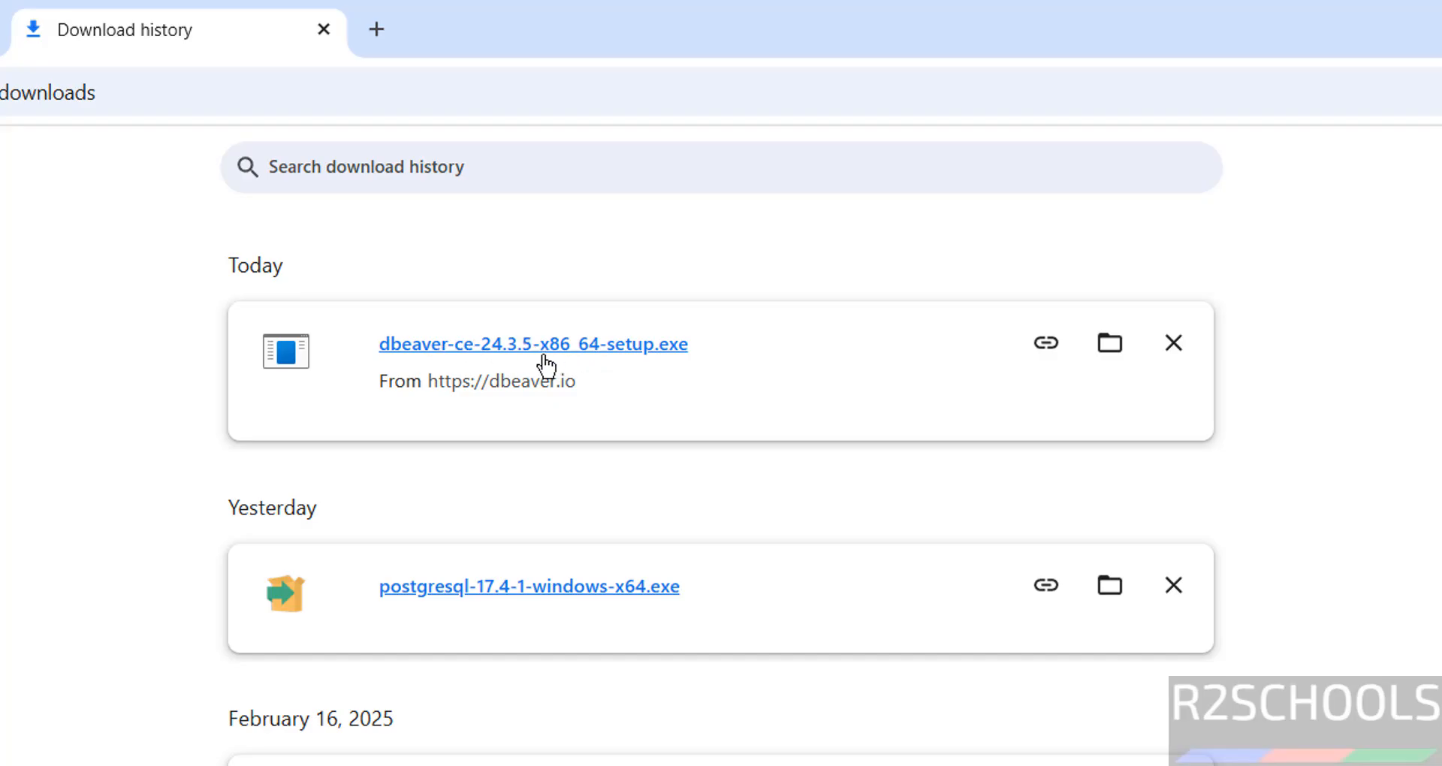
Step: Run the downloaded setup, accept the licence and choose installation for all users
left_click(618, 347)
left_click(886, 630)
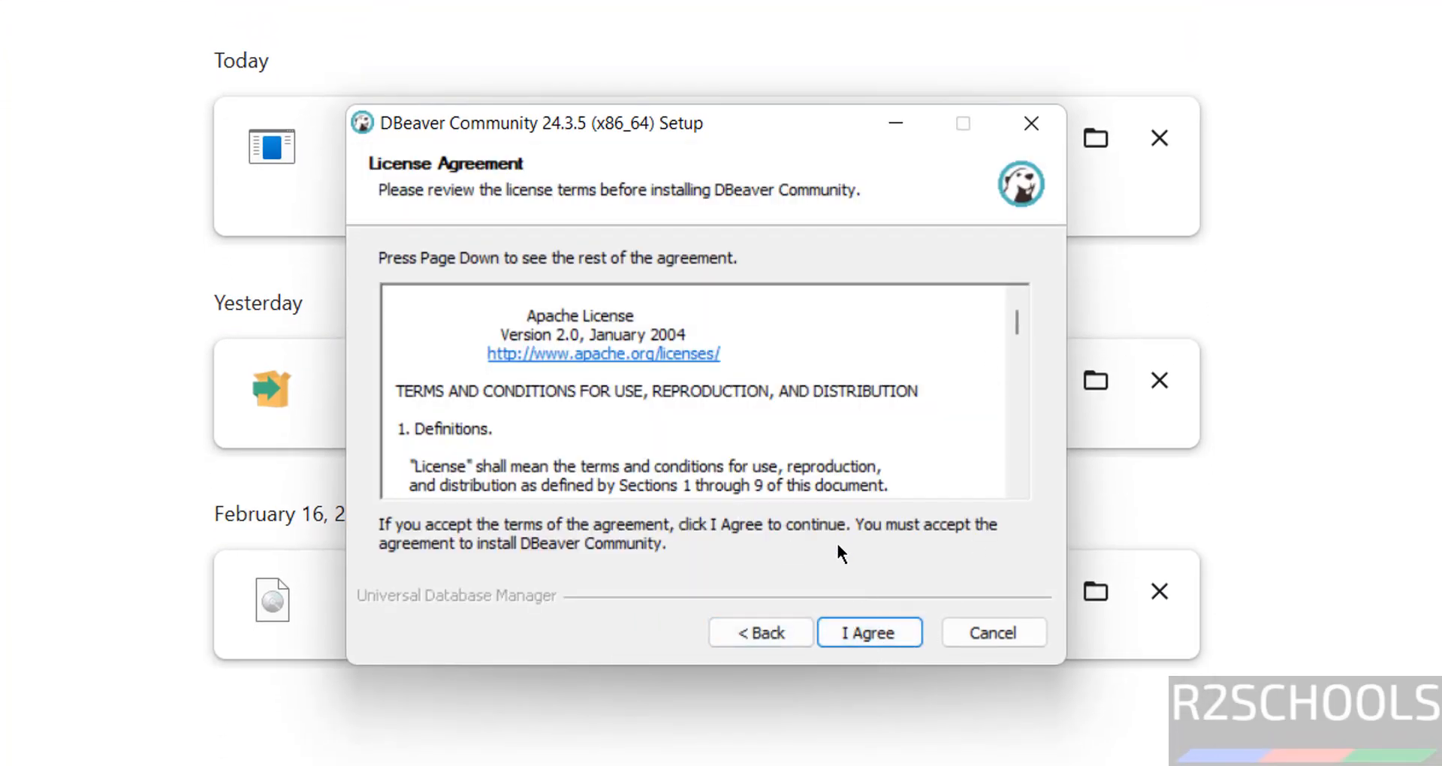
left_click(886, 633)
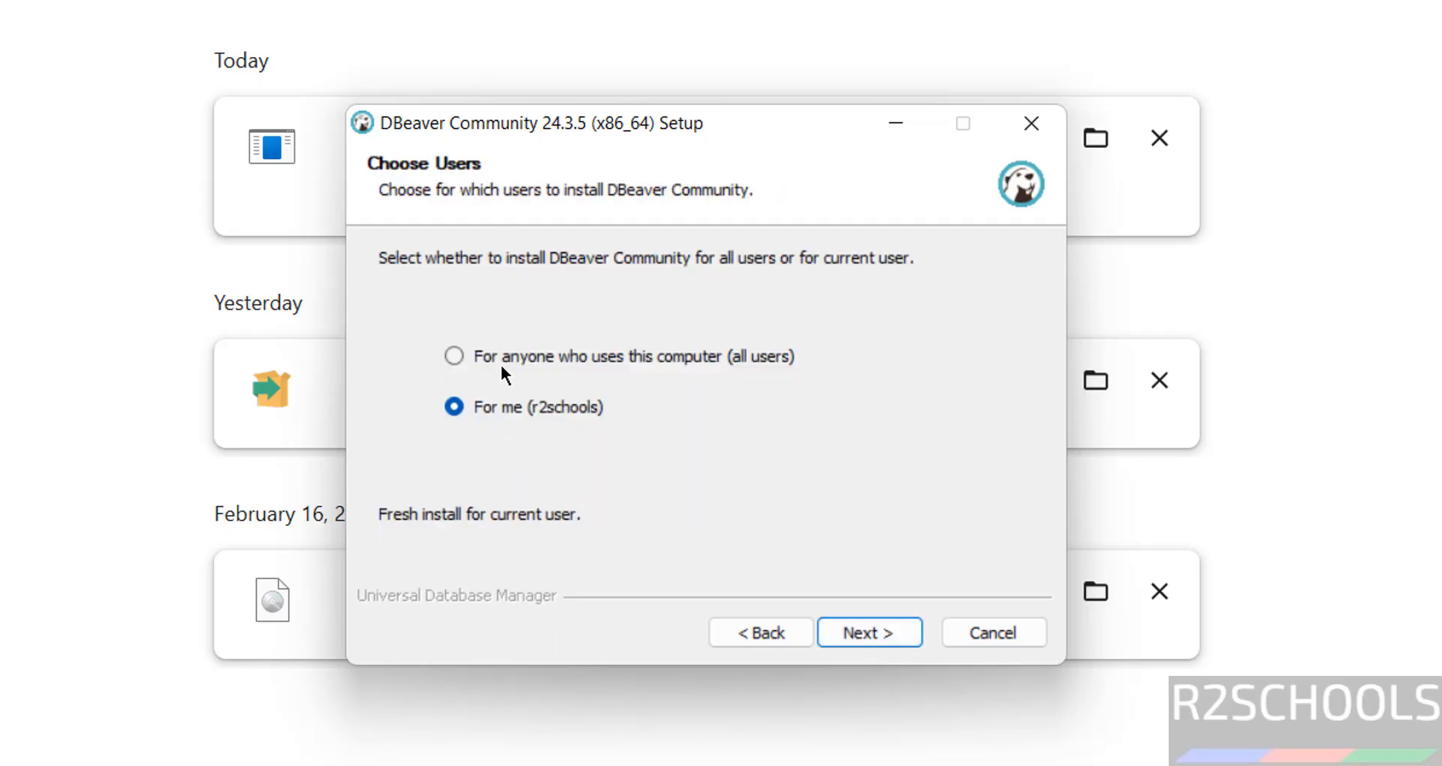
left_click(616, 366)
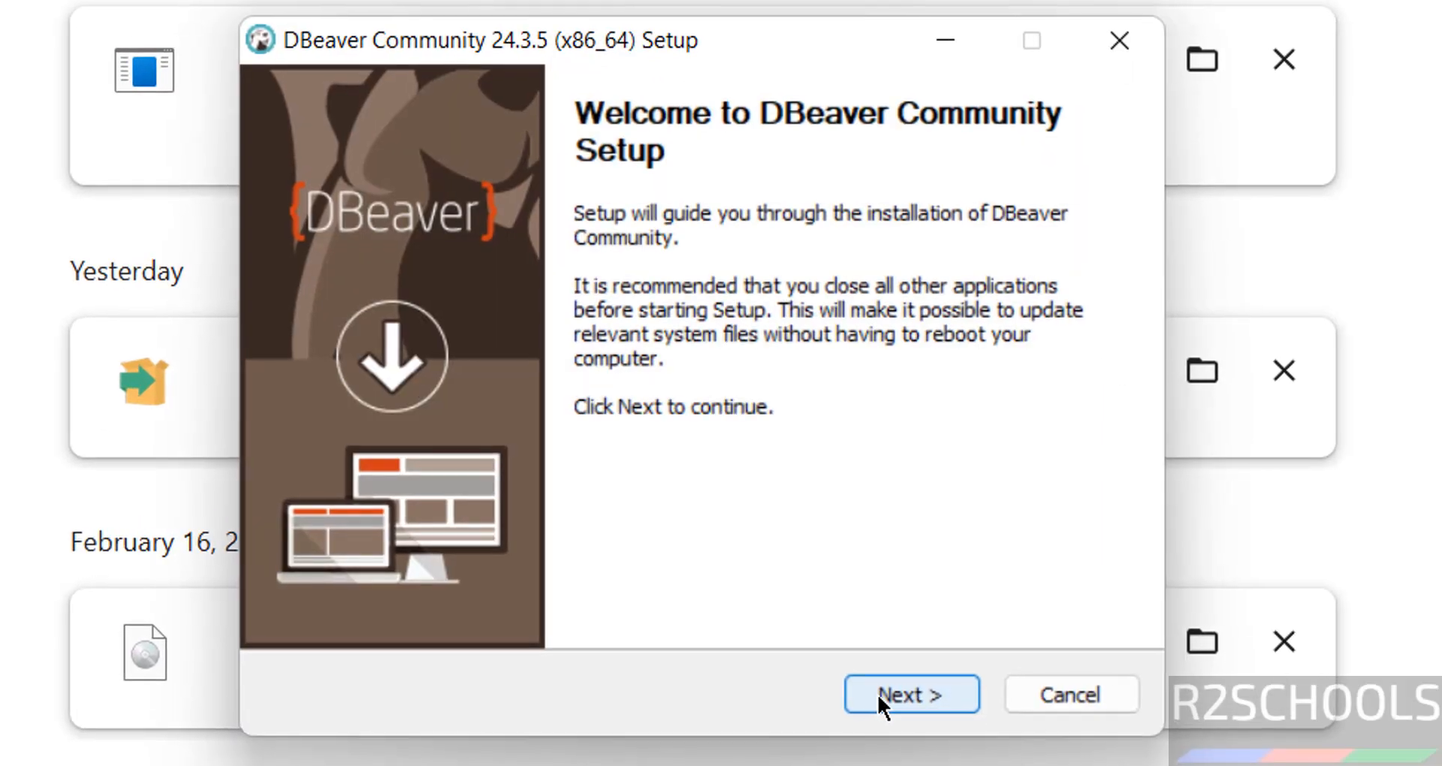
left_click(877, 694)
left_click(877, 691)
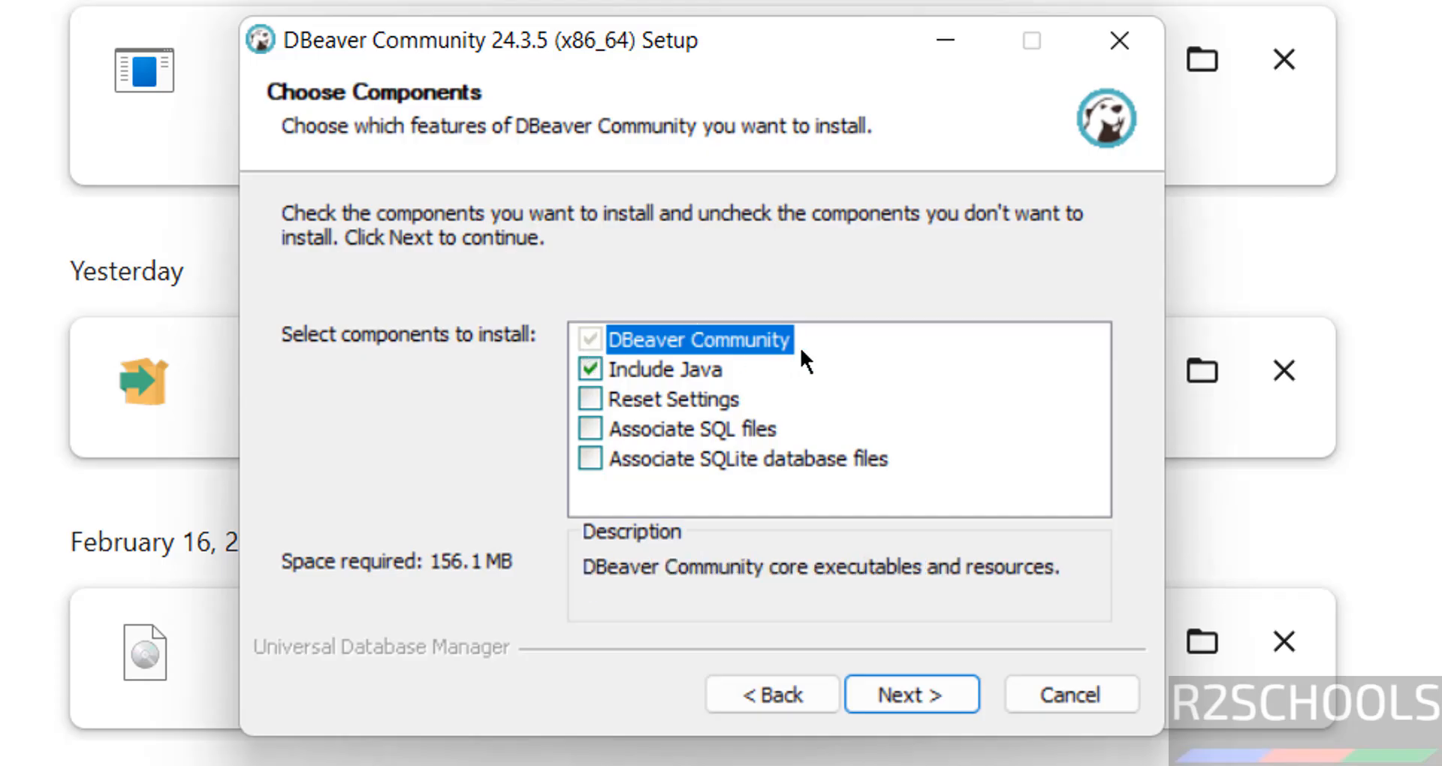
Step: Check Include Java, Reset Settings, and the SQLite and SQL file associations
left_click(590, 371)
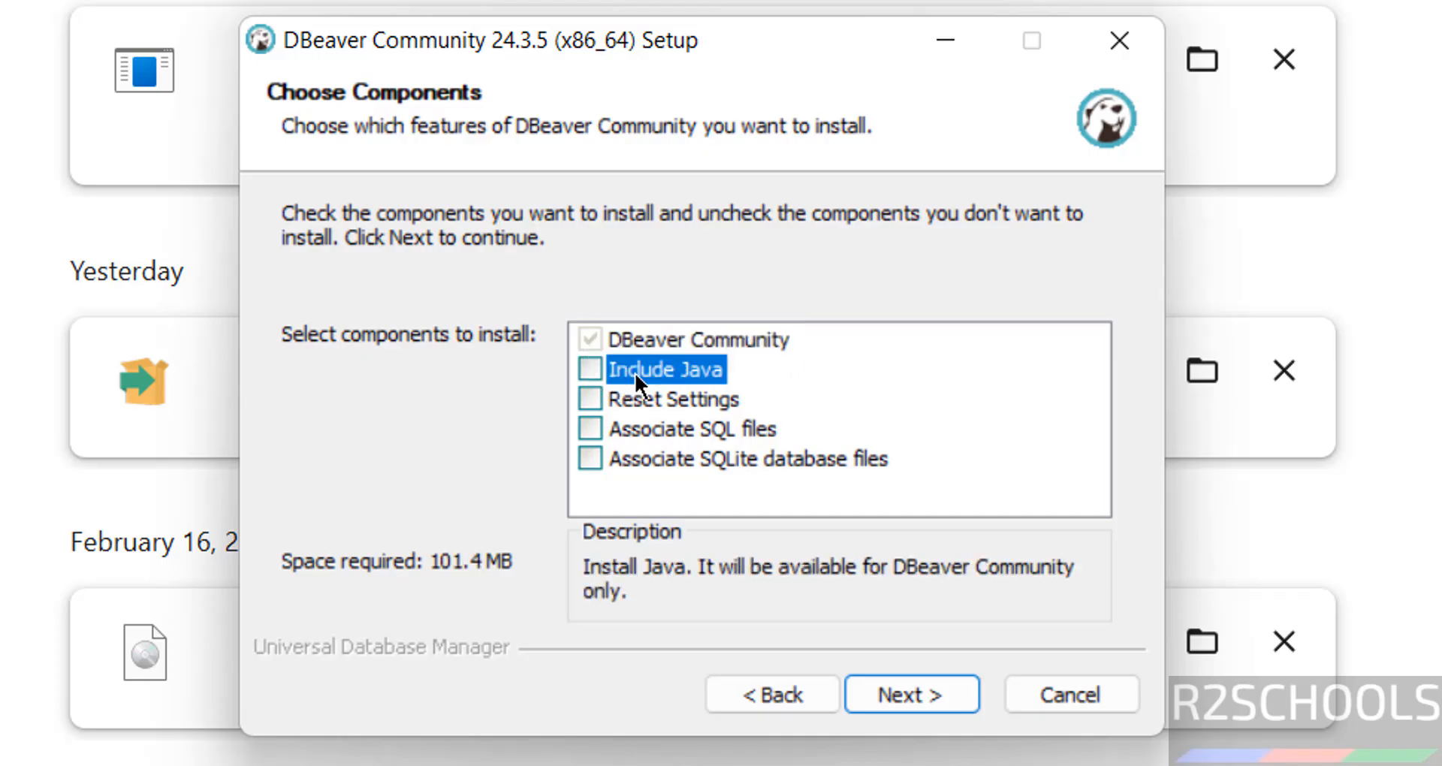
left_click(589, 369)
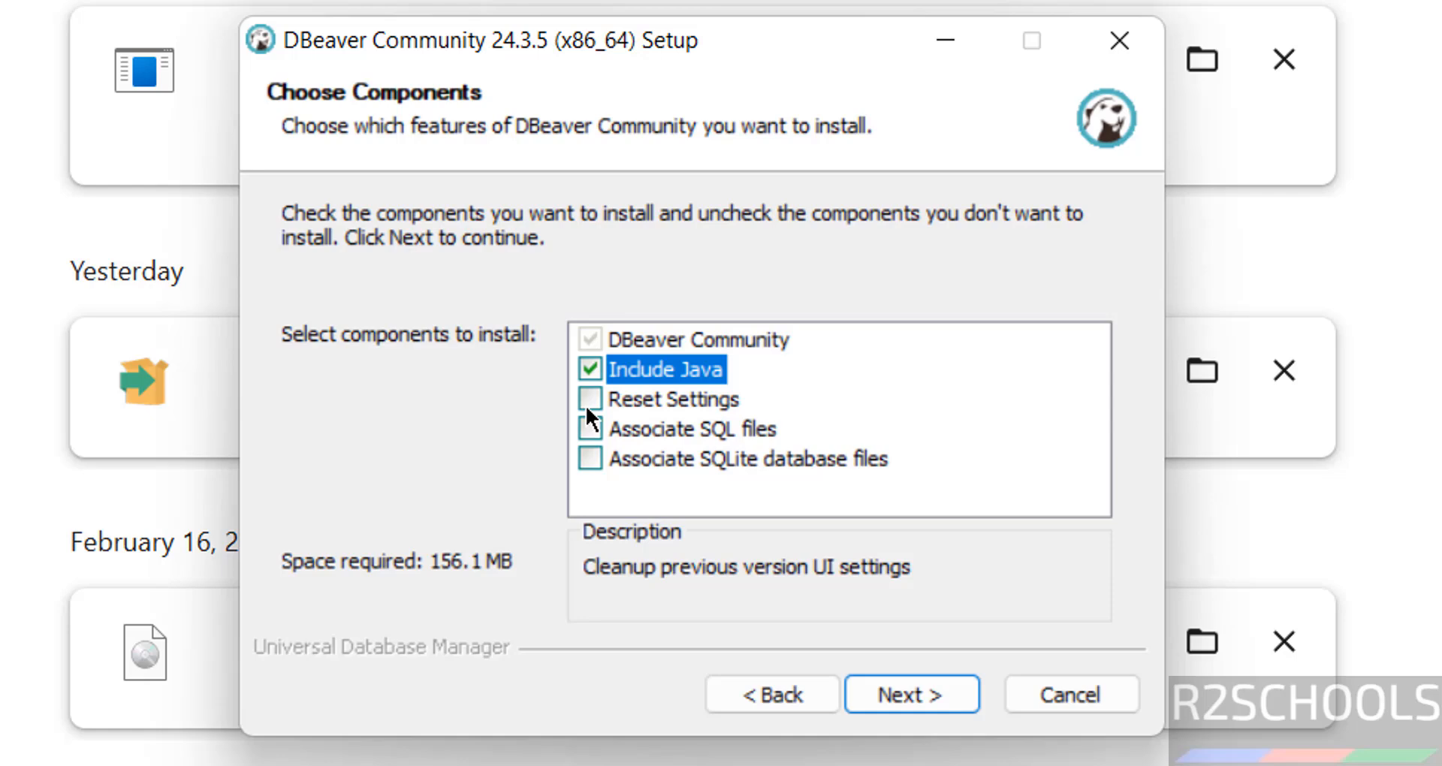
left_click(587, 402)
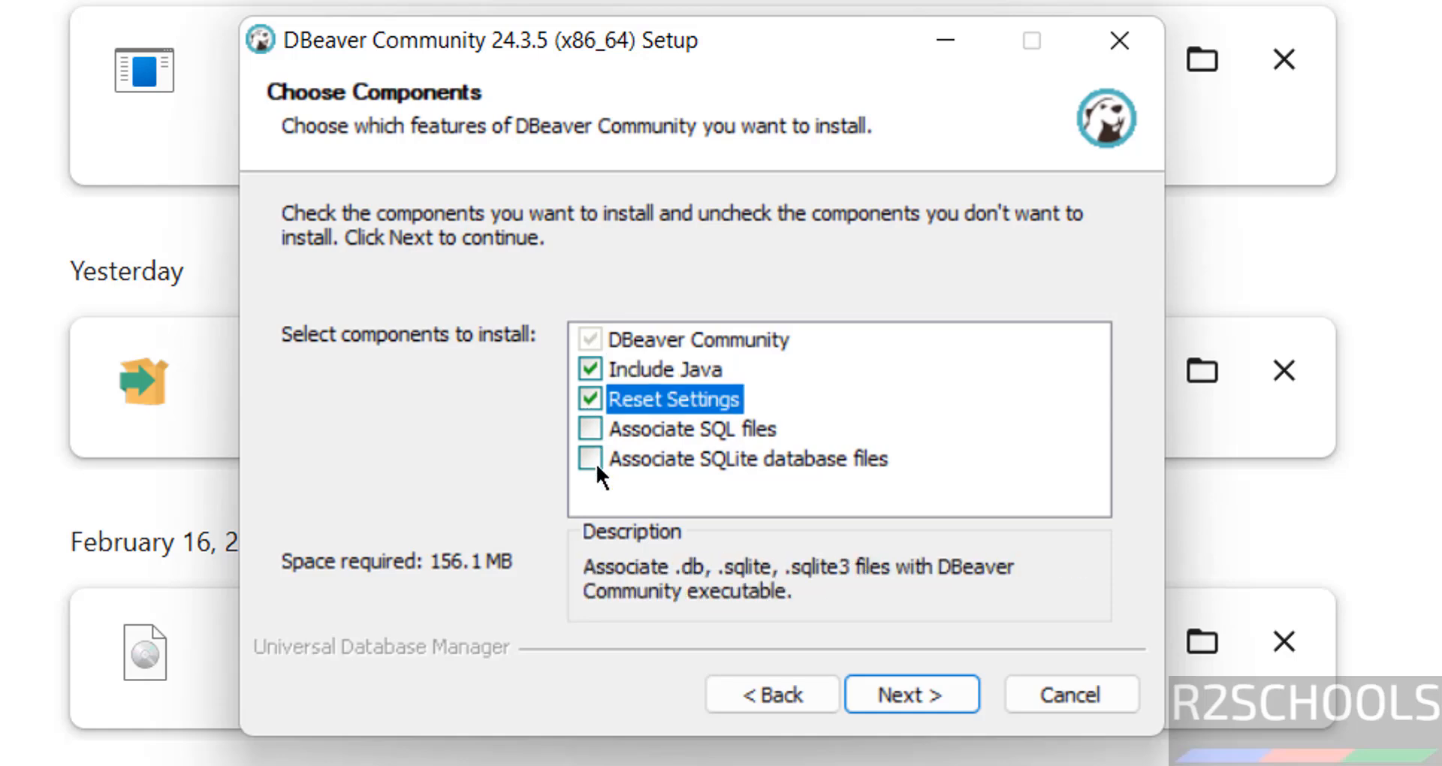
left_click(596, 463)
left_click(597, 430)
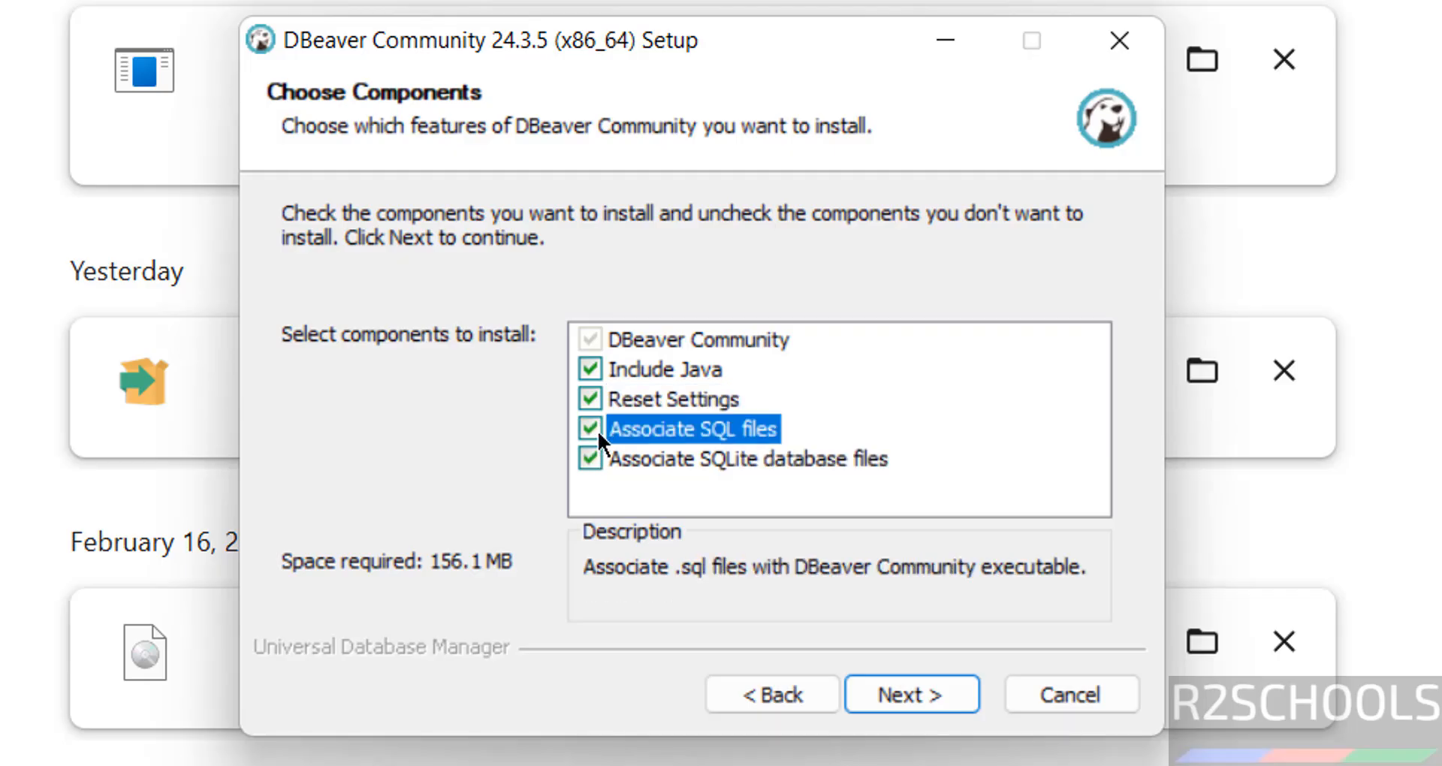
Step: Keep C:\Program Files\DBeaver as install folder and the DBeaver Community Start Menu folder with shortcuts
left_click(888, 695)
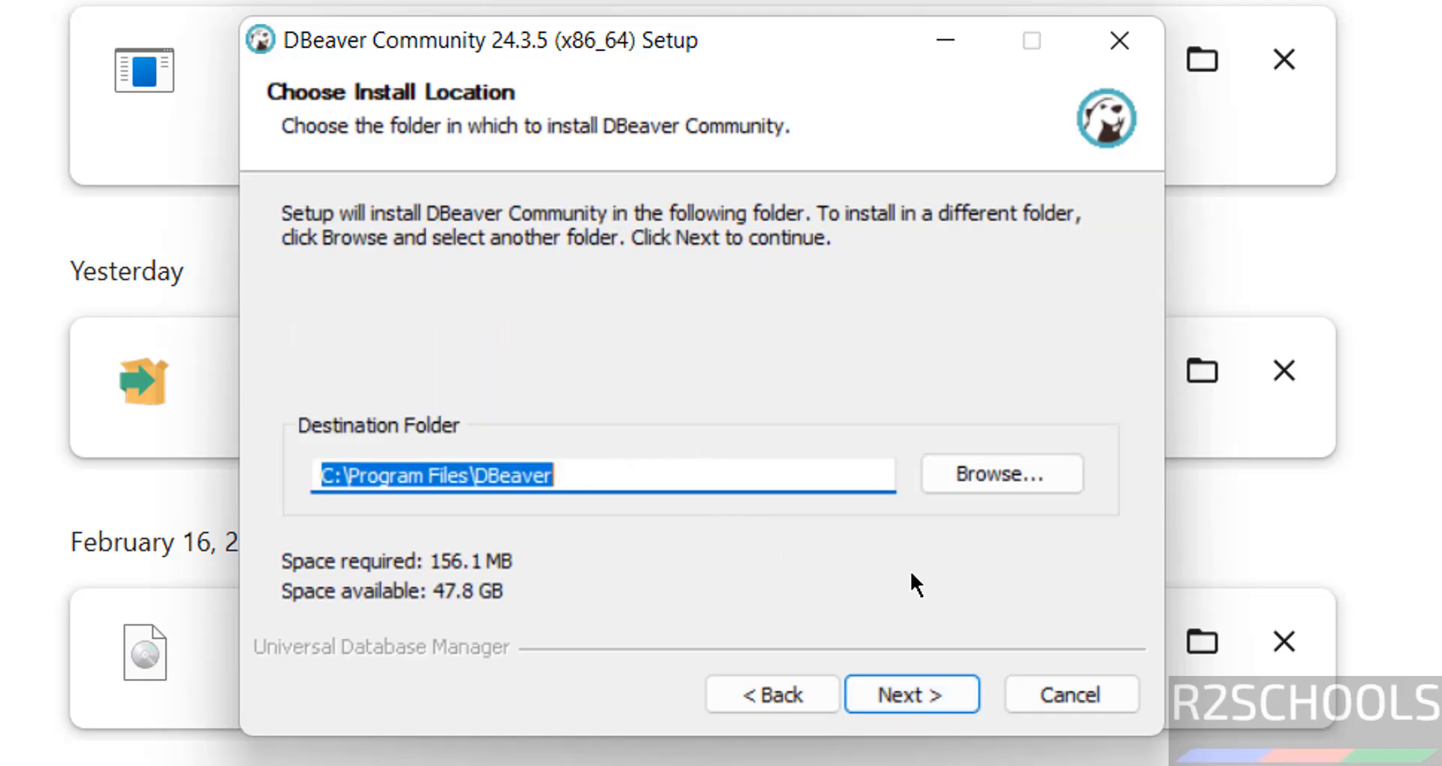
left_click(979, 475)
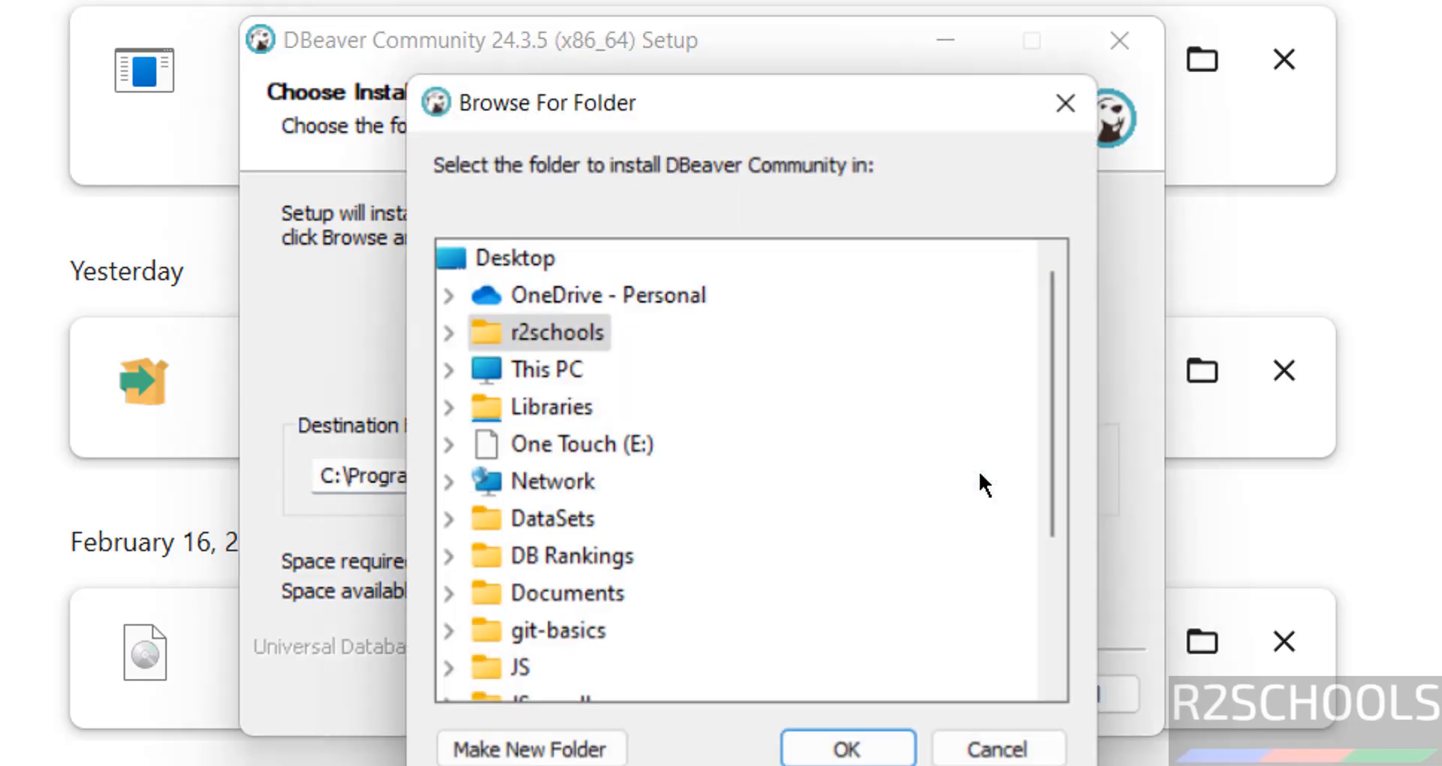
left_click(1007, 751)
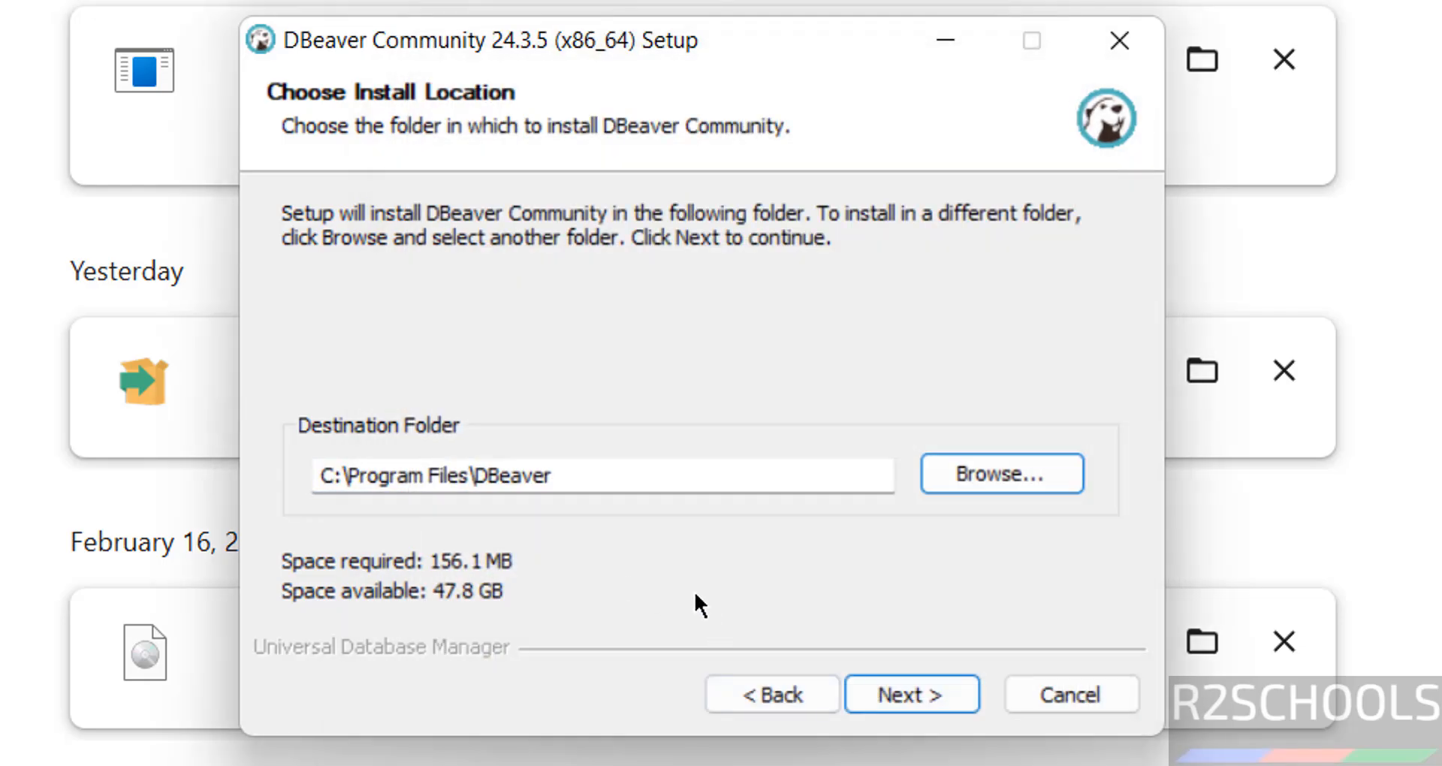
left_click(921, 697)
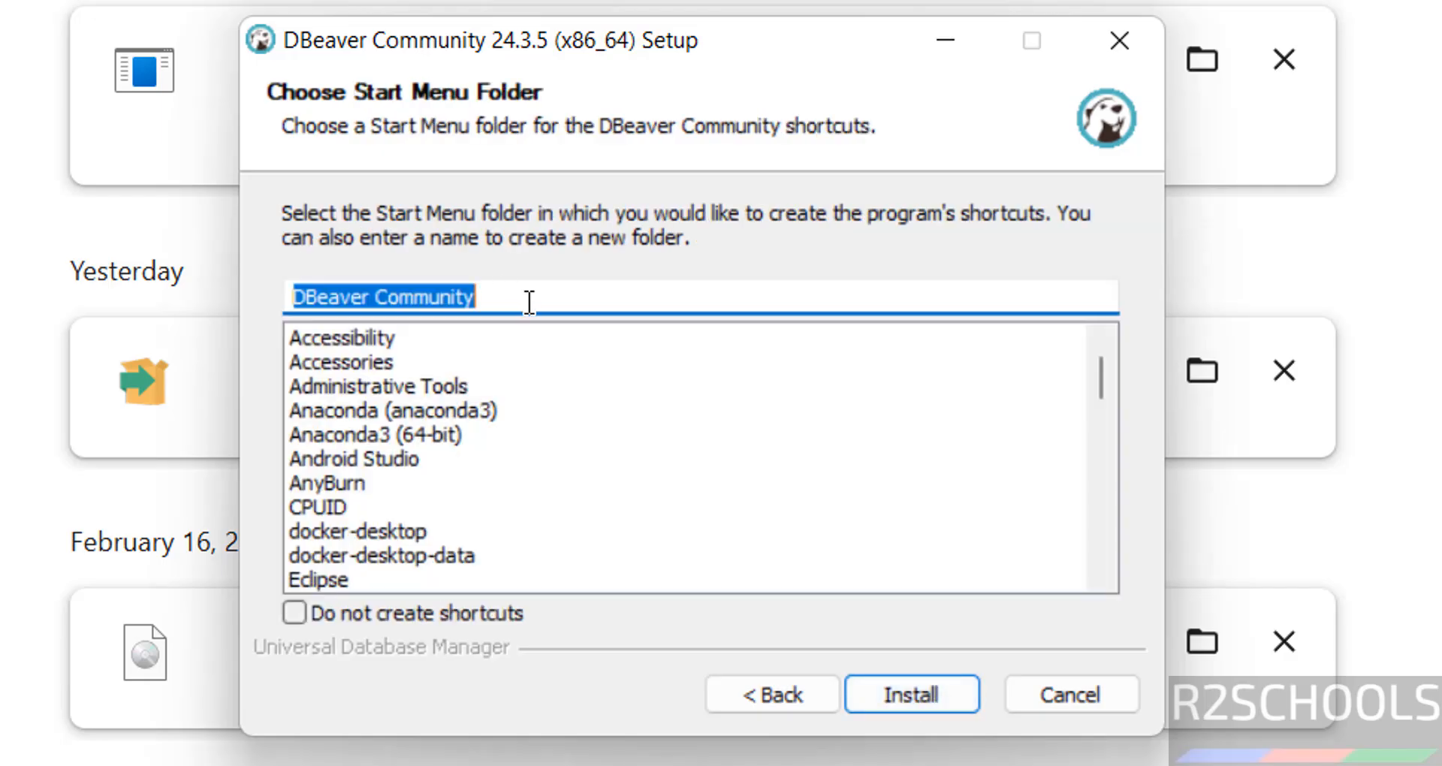
left_click(421, 622)
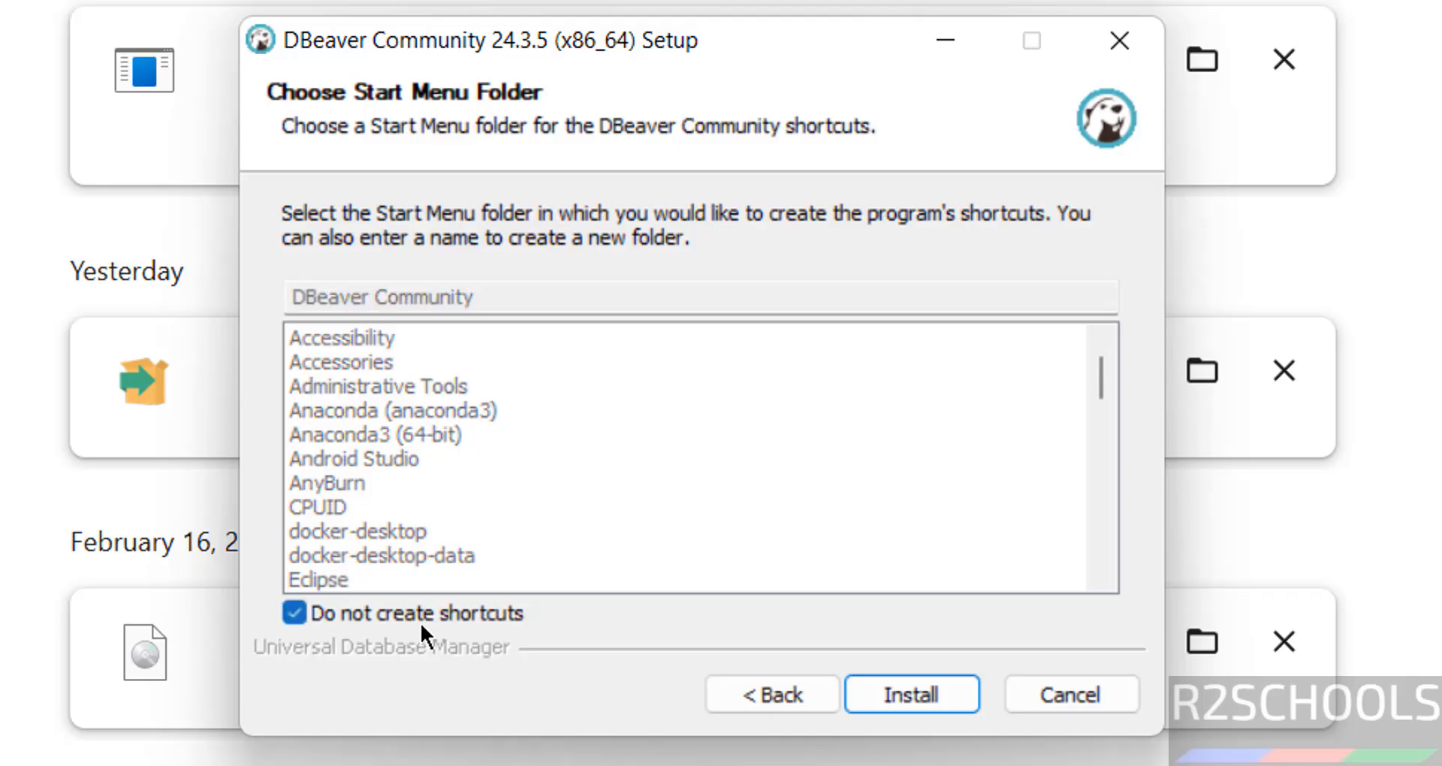
left_click(369, 619)
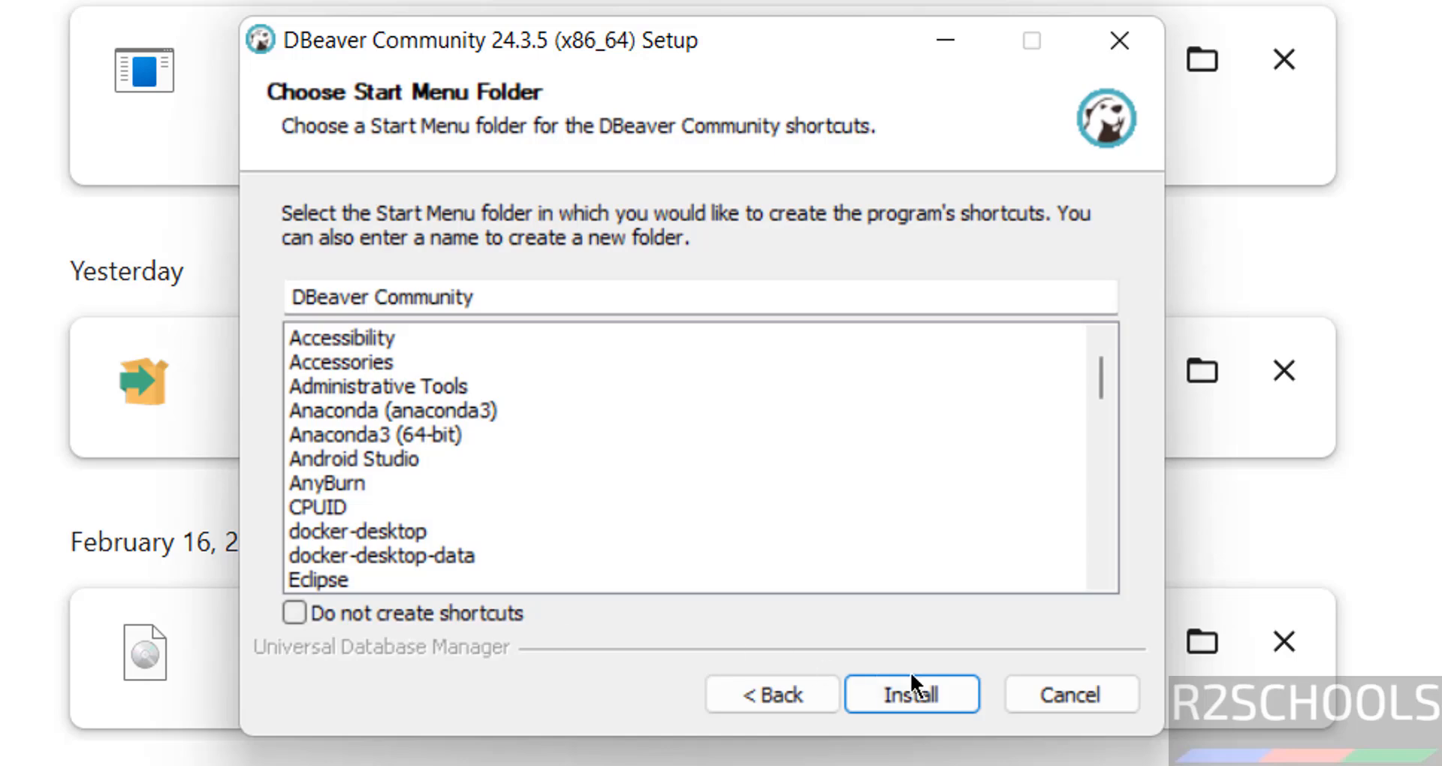
Step: Install DBeaver Community and close the wizard with Finish once it completes
left_click(927, 685)
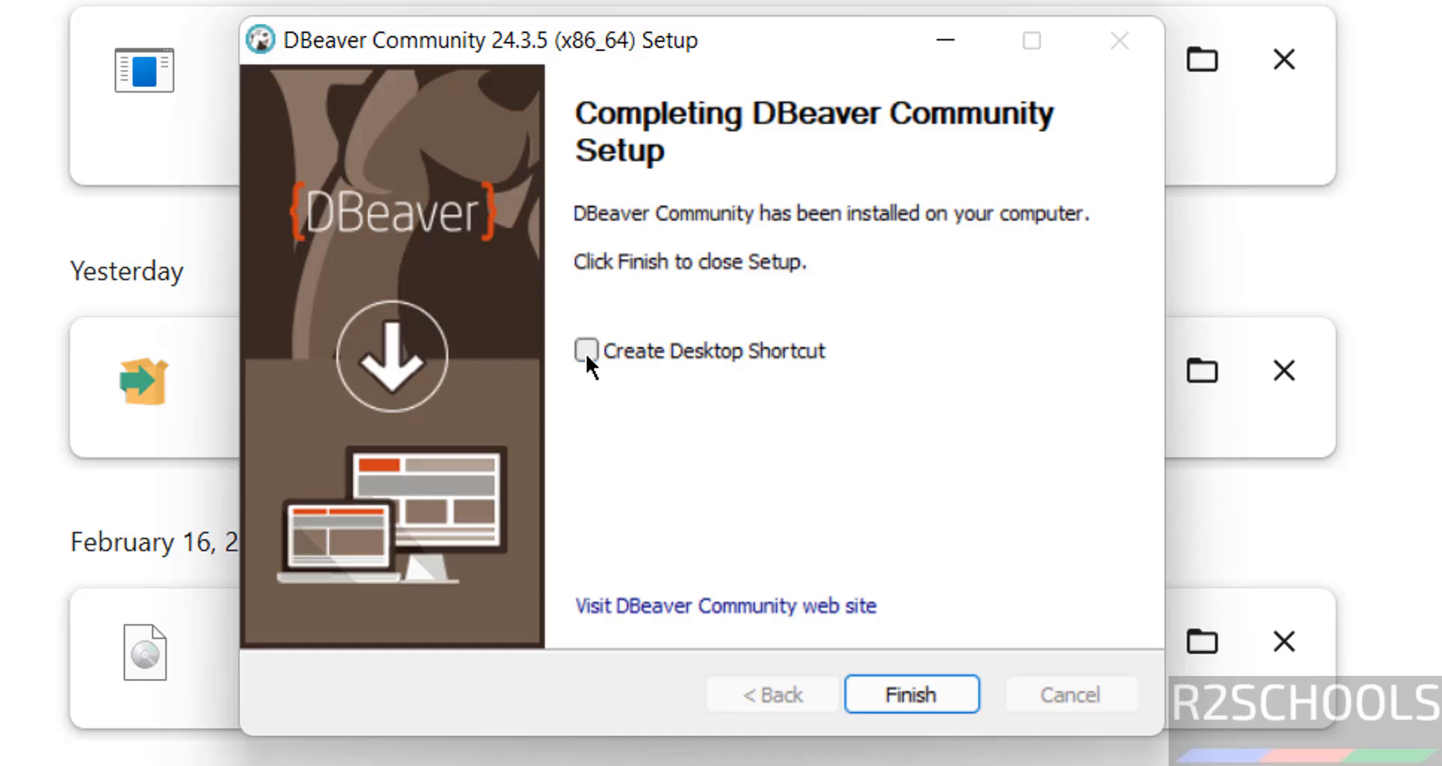
left_click(925, 688)
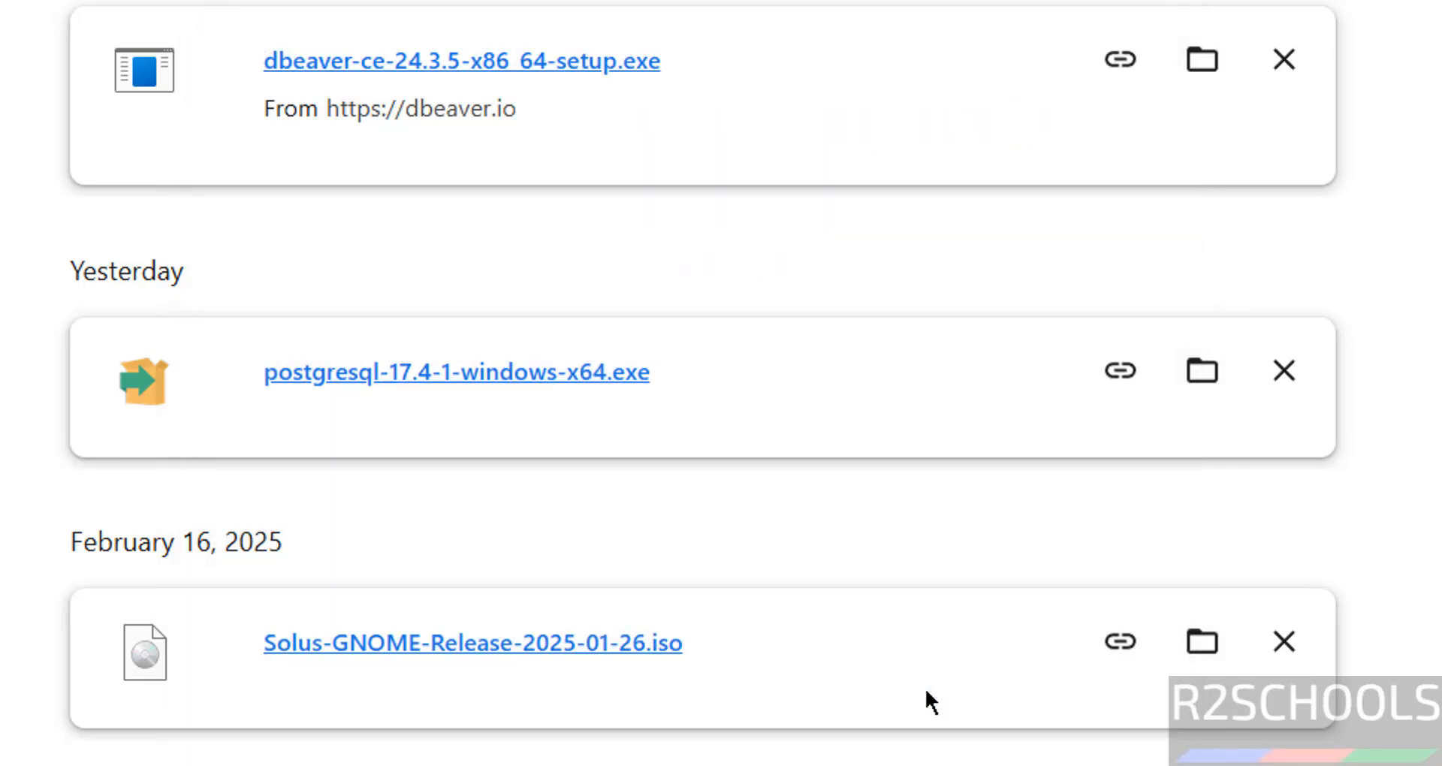
Step: Launch DBeaver from the DBeaver Community folder in the Start menu's All apps list
key("super")
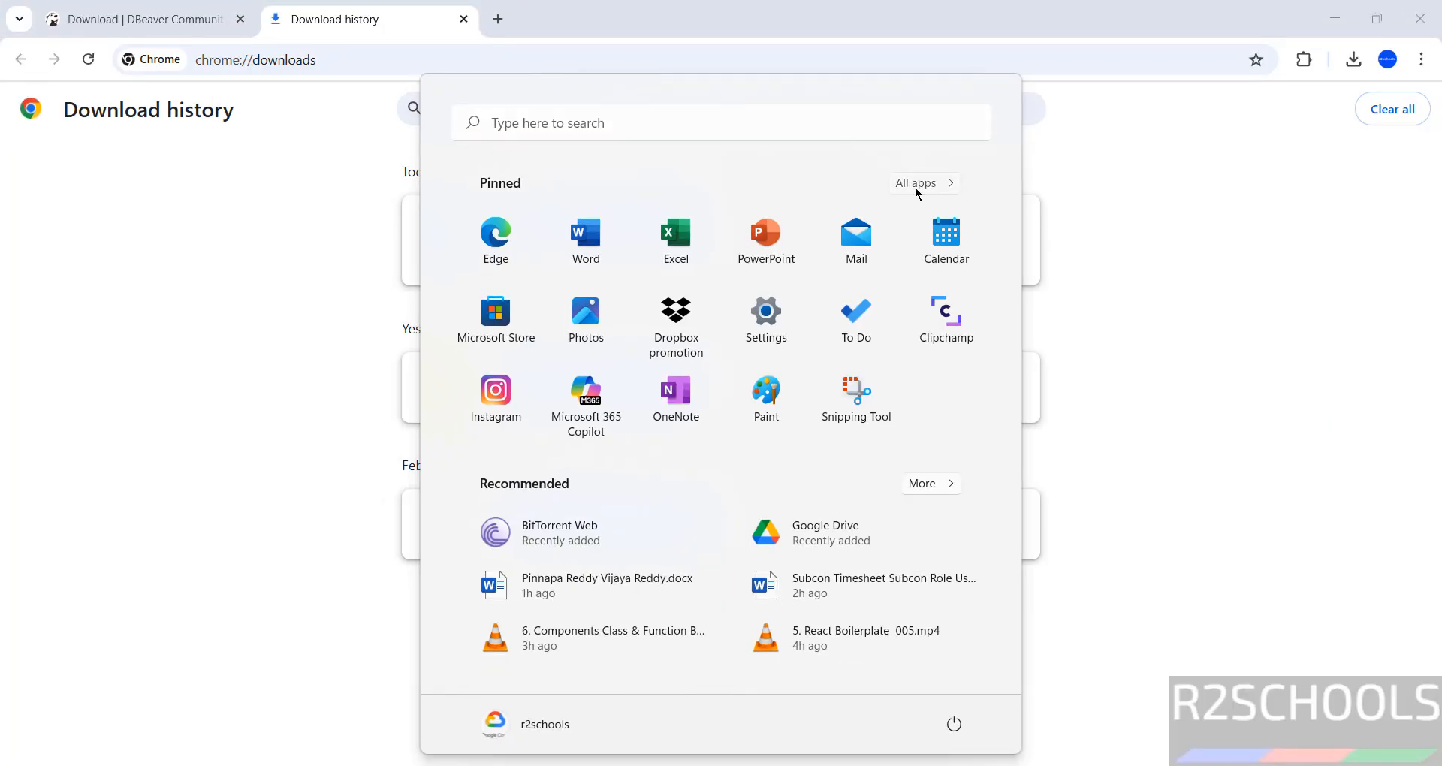
left_click(915, 186)
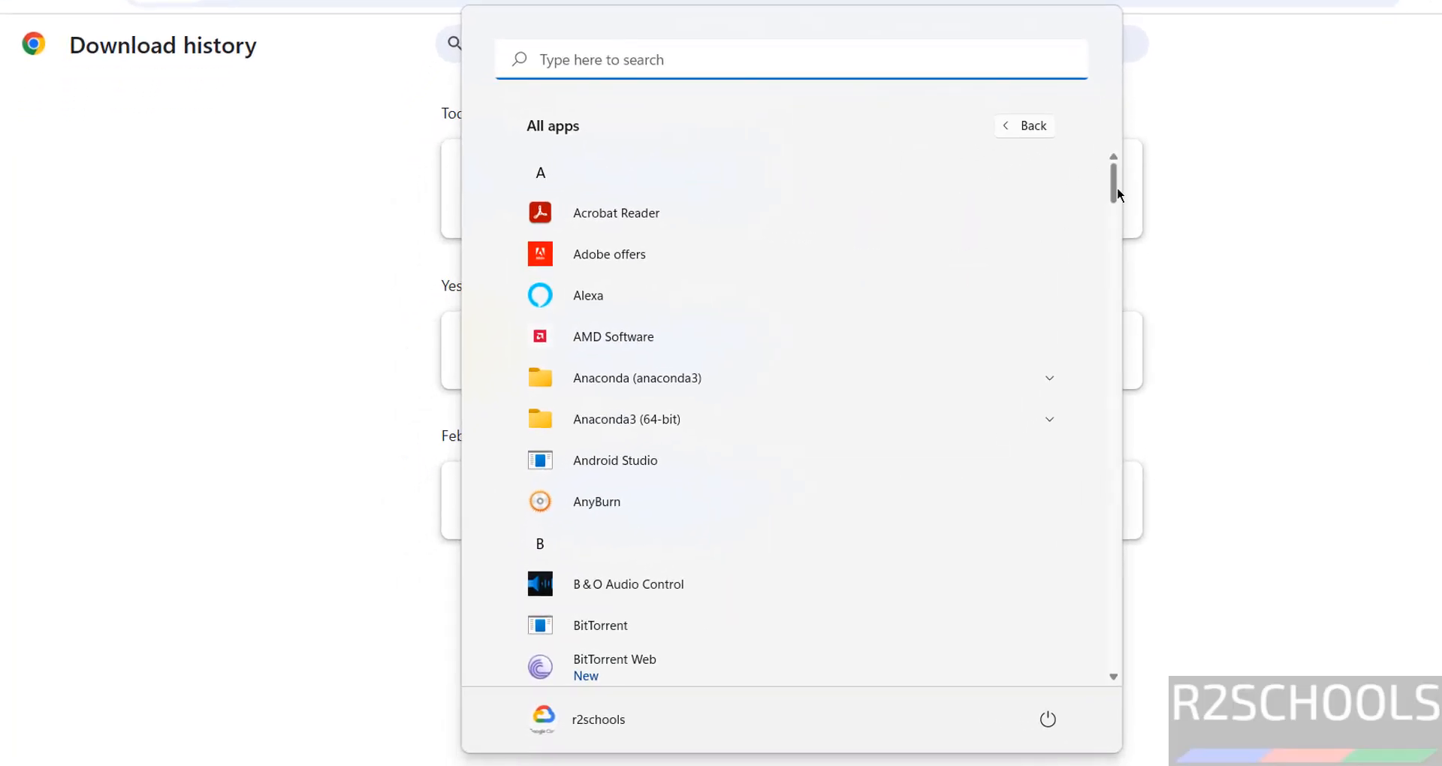
left_click_drag(1115, 188, 1115, 260)
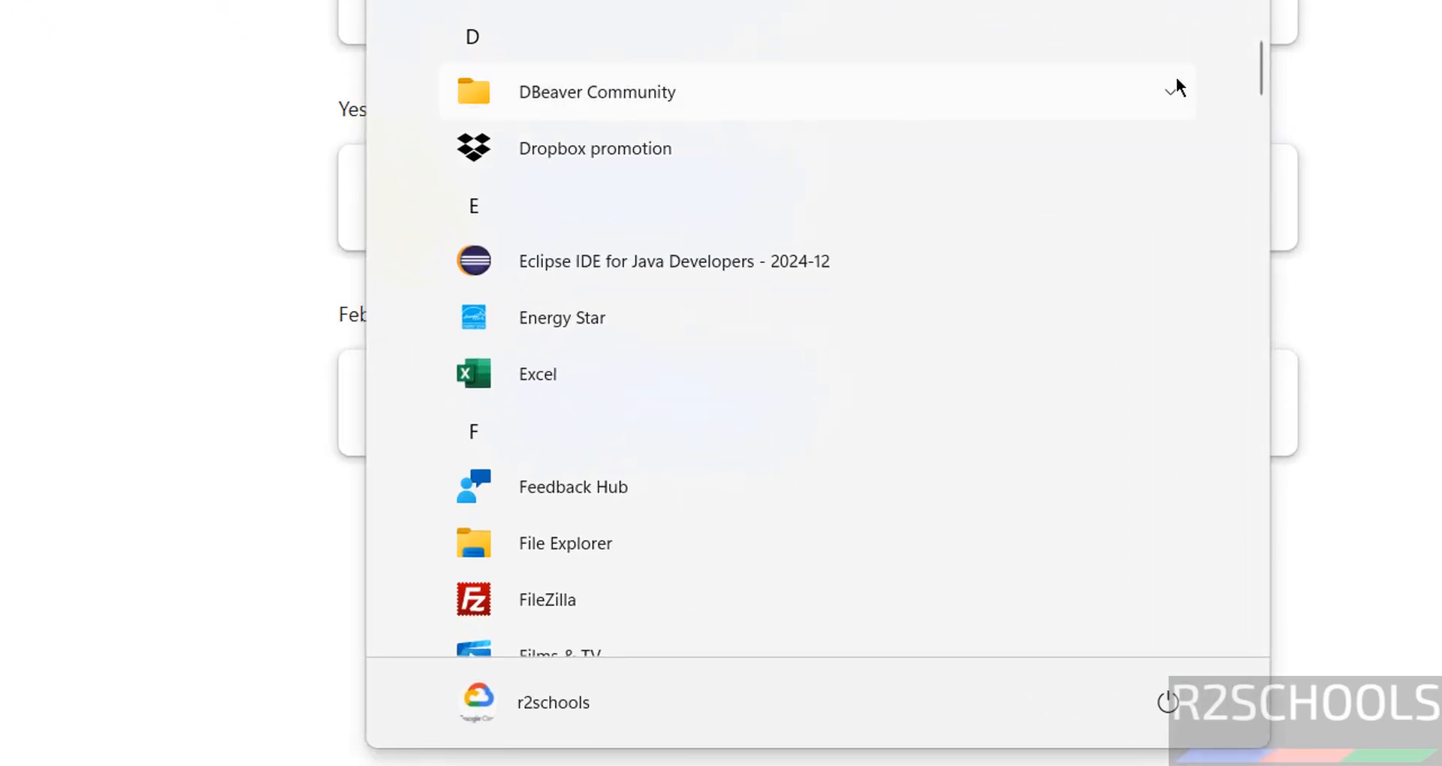
left_click(1172, 88)
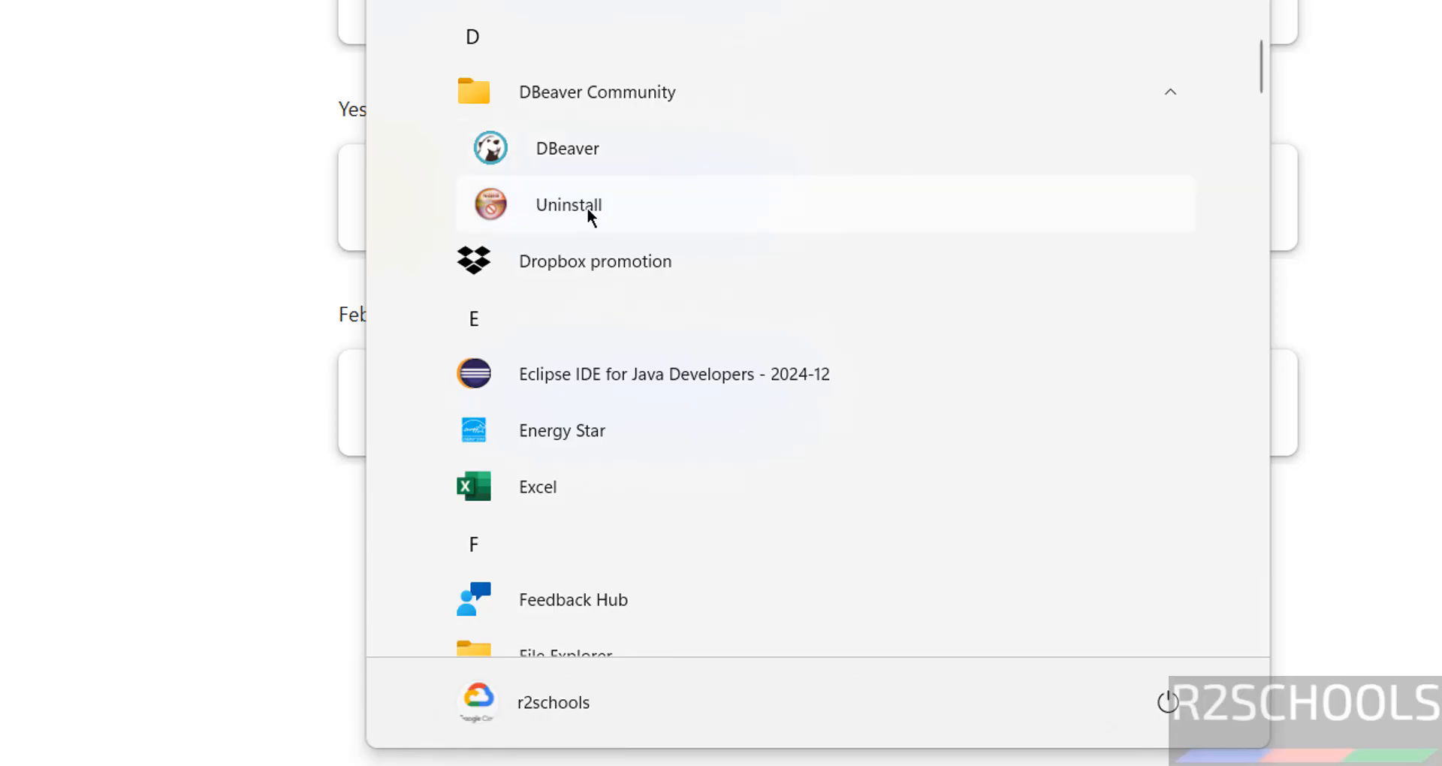
left_click(588, 155)
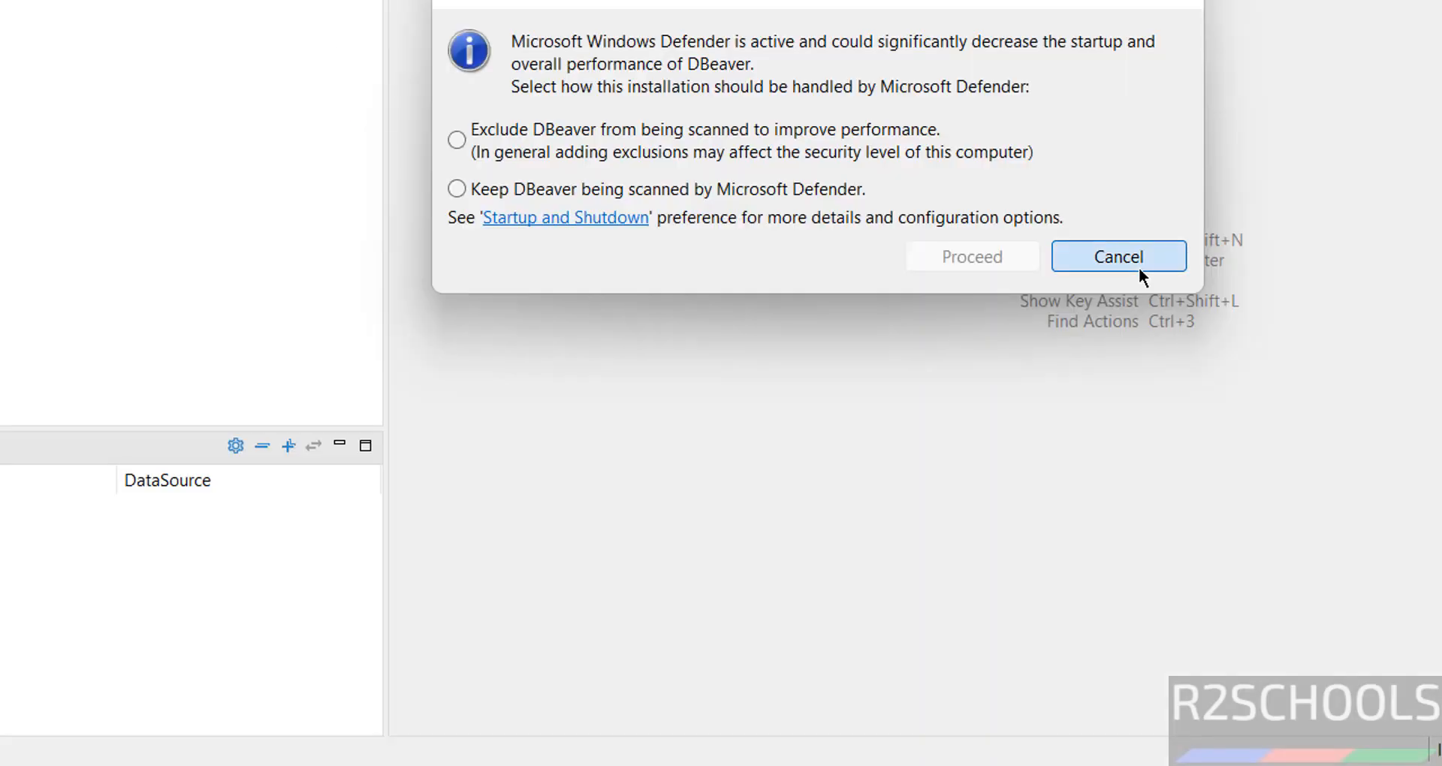
Step: Dismiss the Windows Defender prompt and confirm version 24.3.5 in Help > About
left_click(1138, 268)
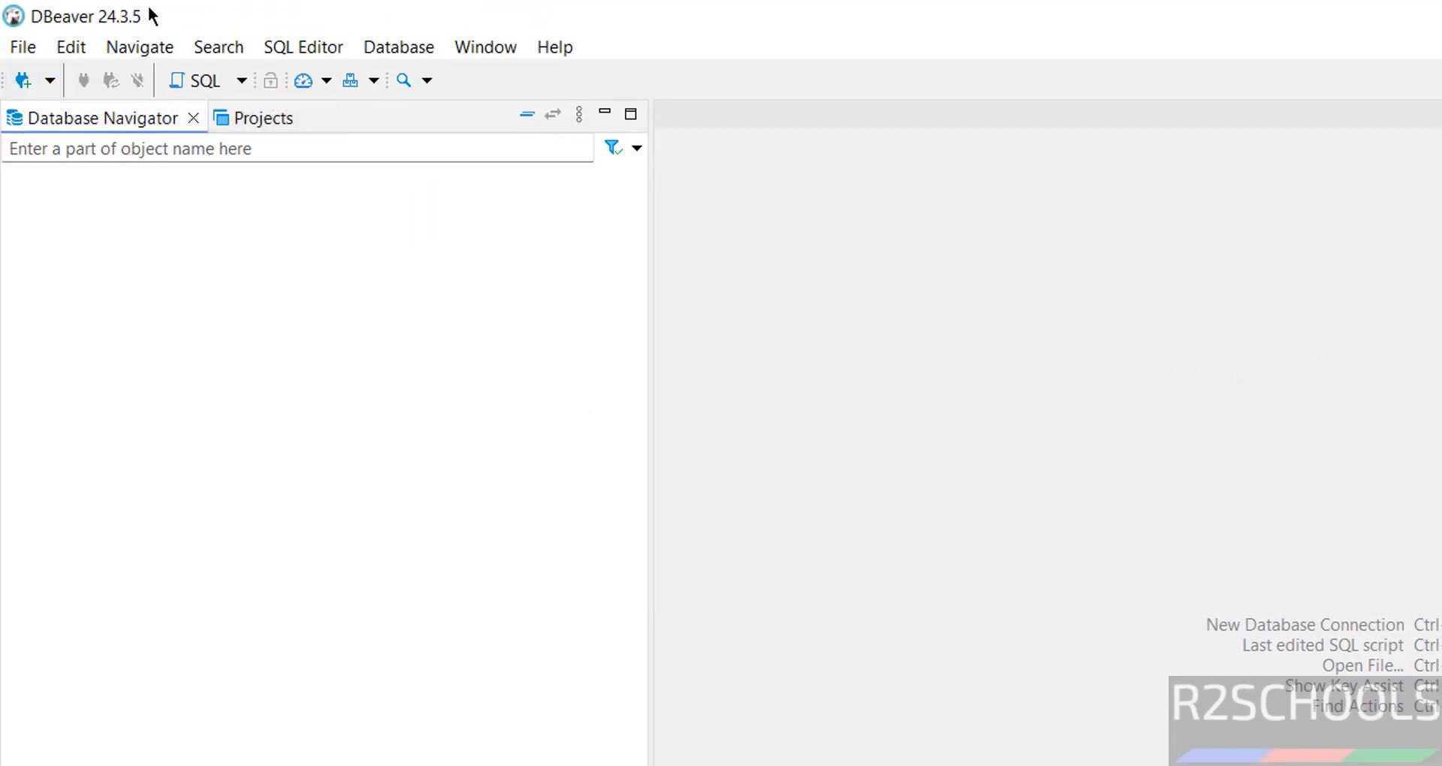
left_click(568, 54)
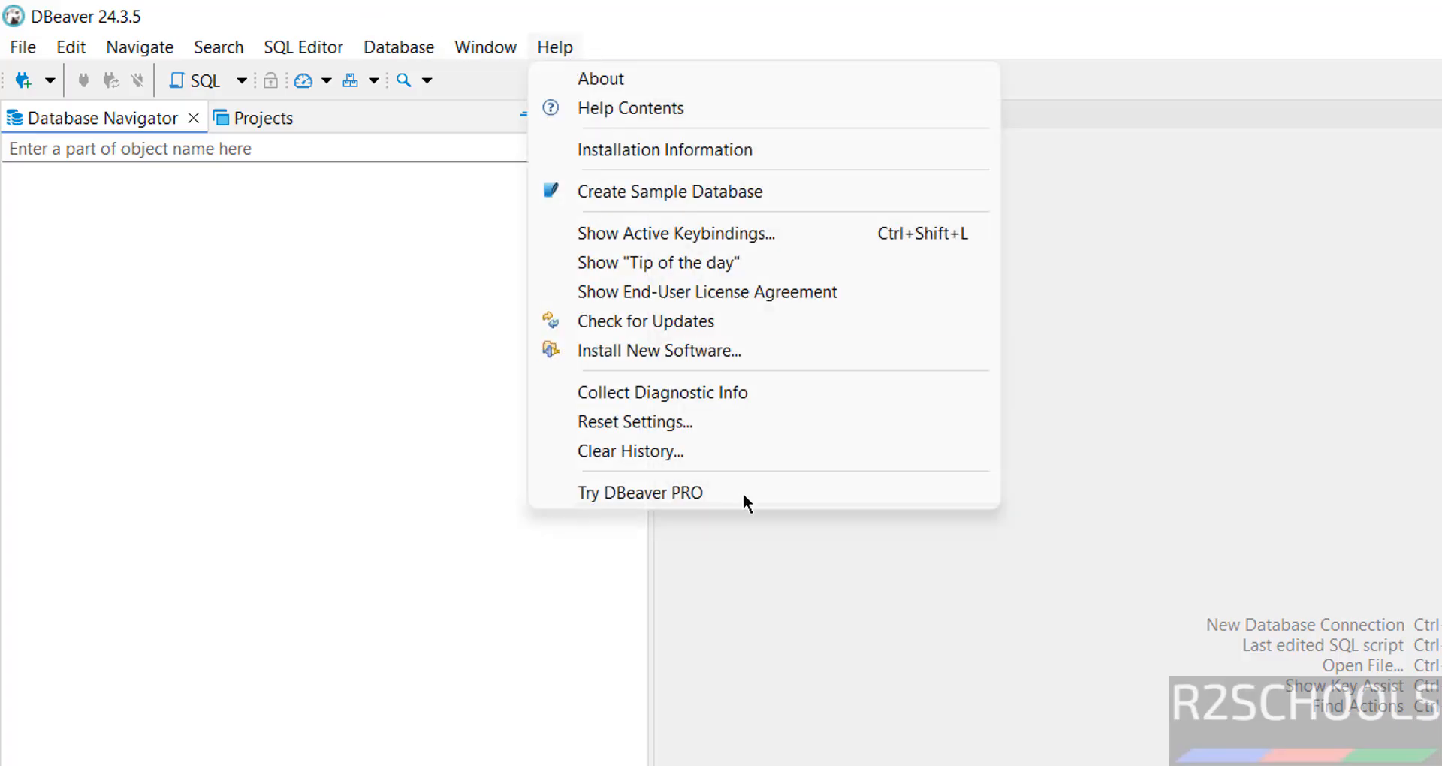
left_click(654, 78)
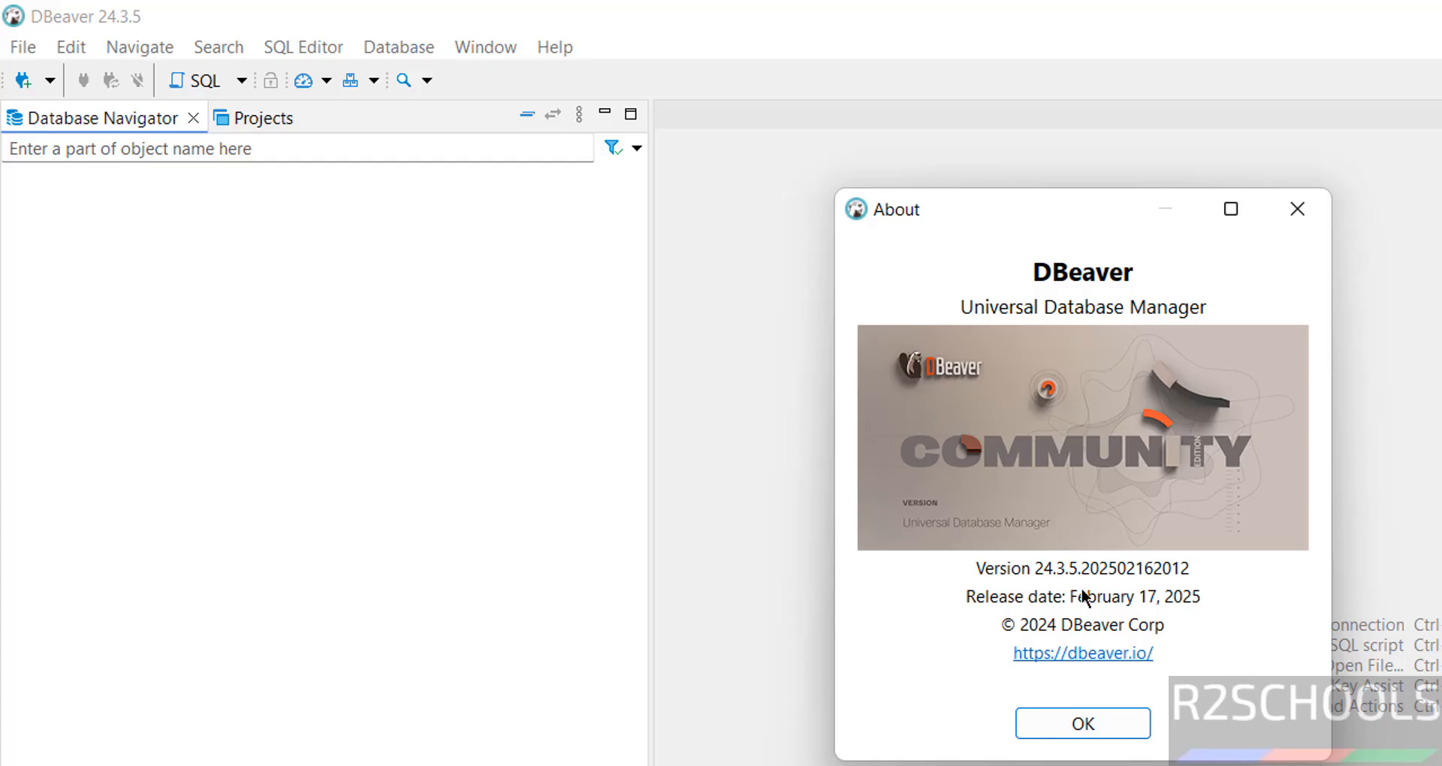
left_click(1079, 727)
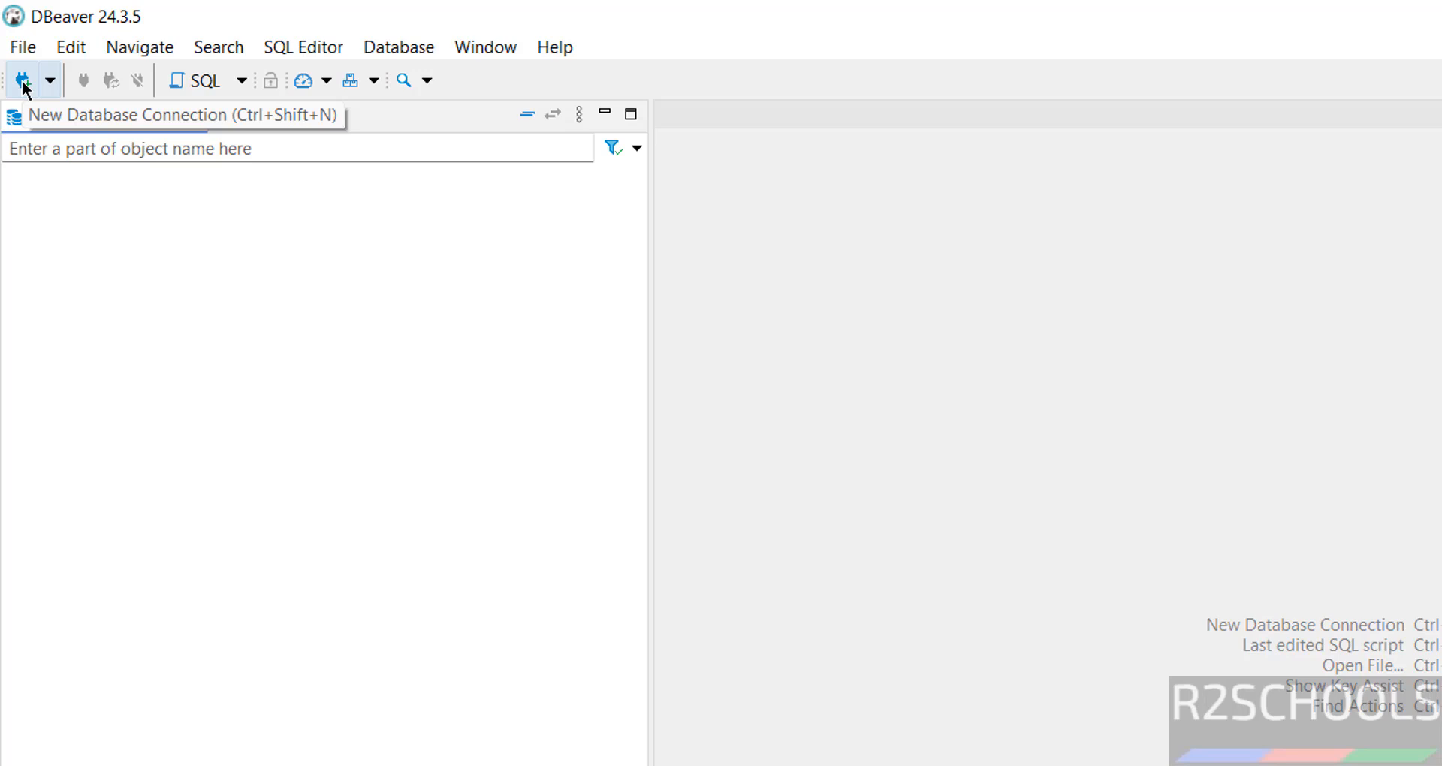
Step: Create a PostgreSQL localhost:5432 connection with the password and Show all databases, test it, and save
left_click(23, 83)
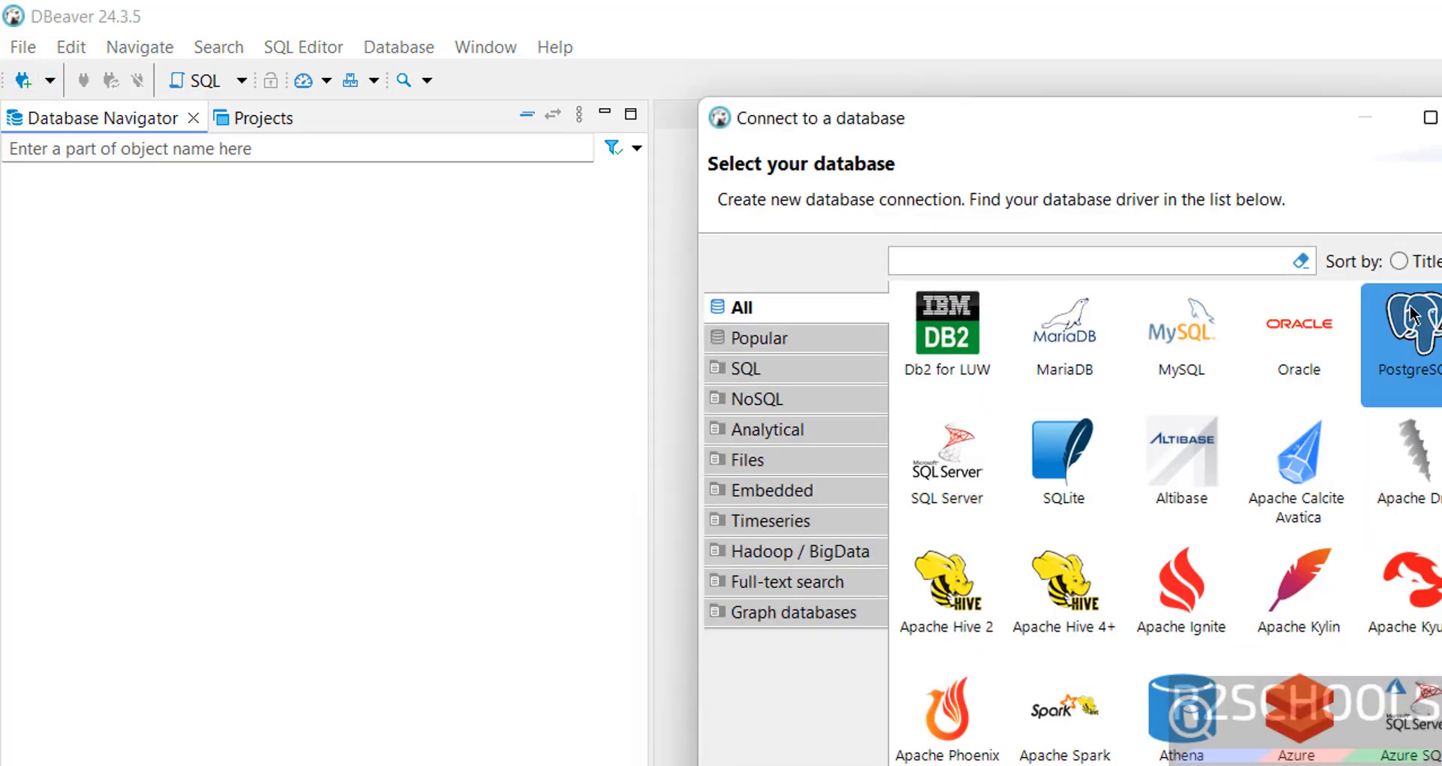
left_click(1413, 316)
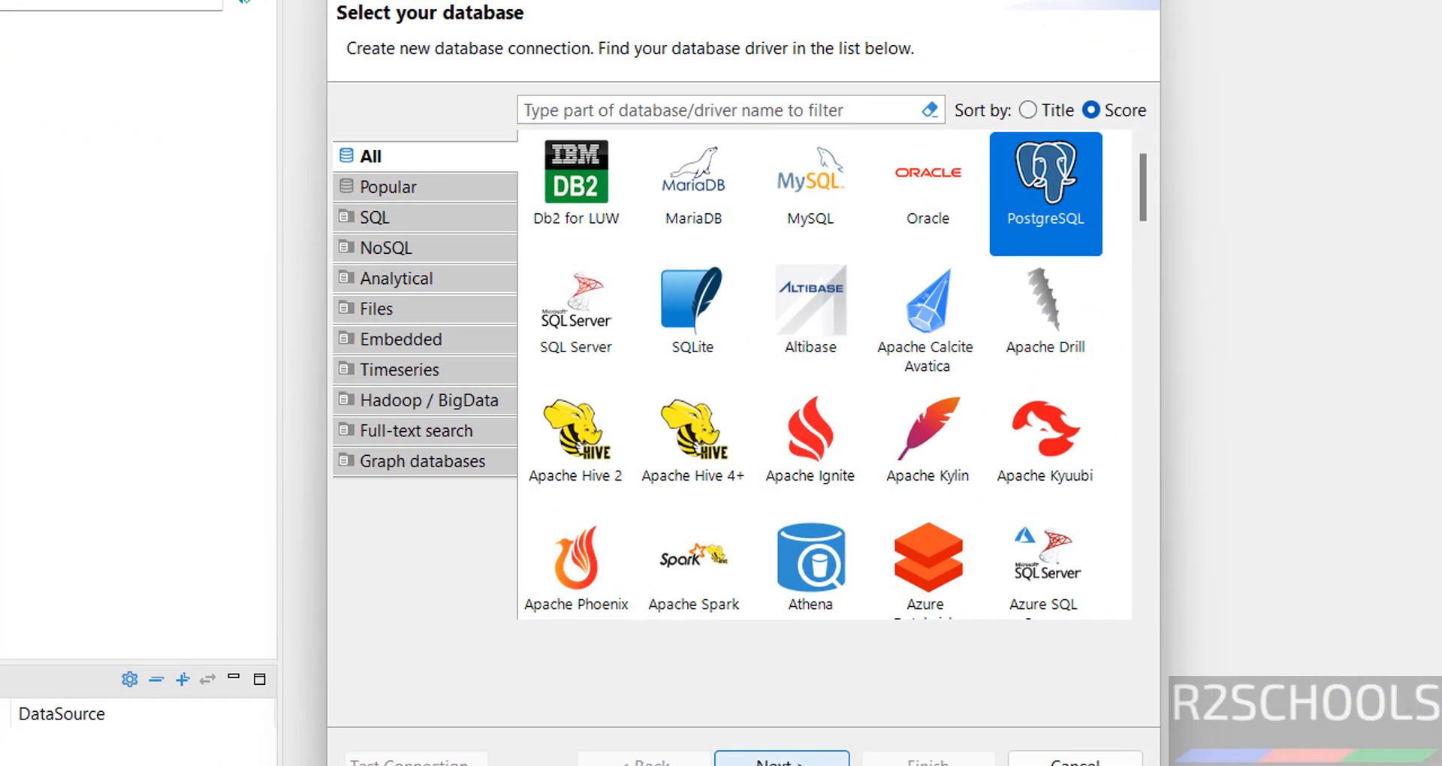
left_click(782, 760)
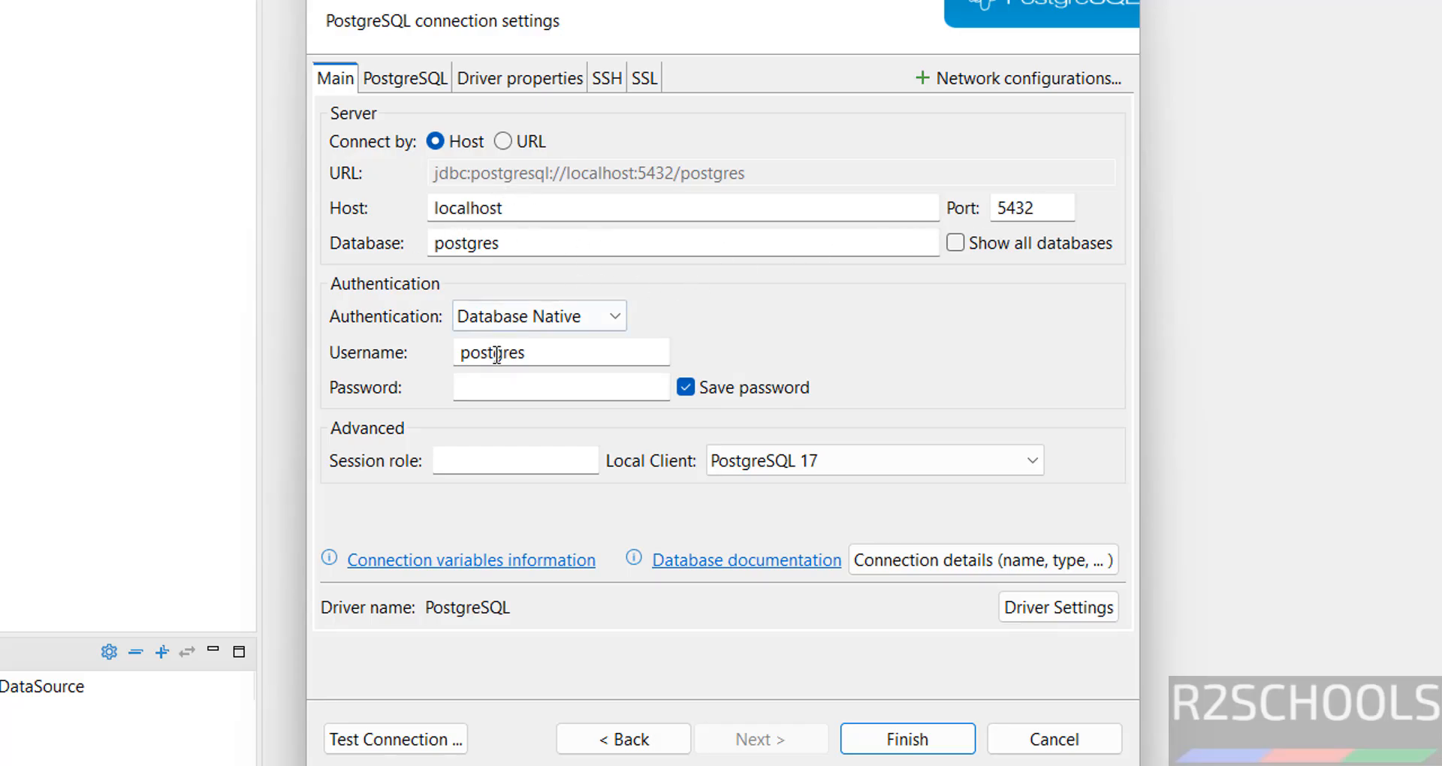
left_click(504, 389)
type("admin@123")
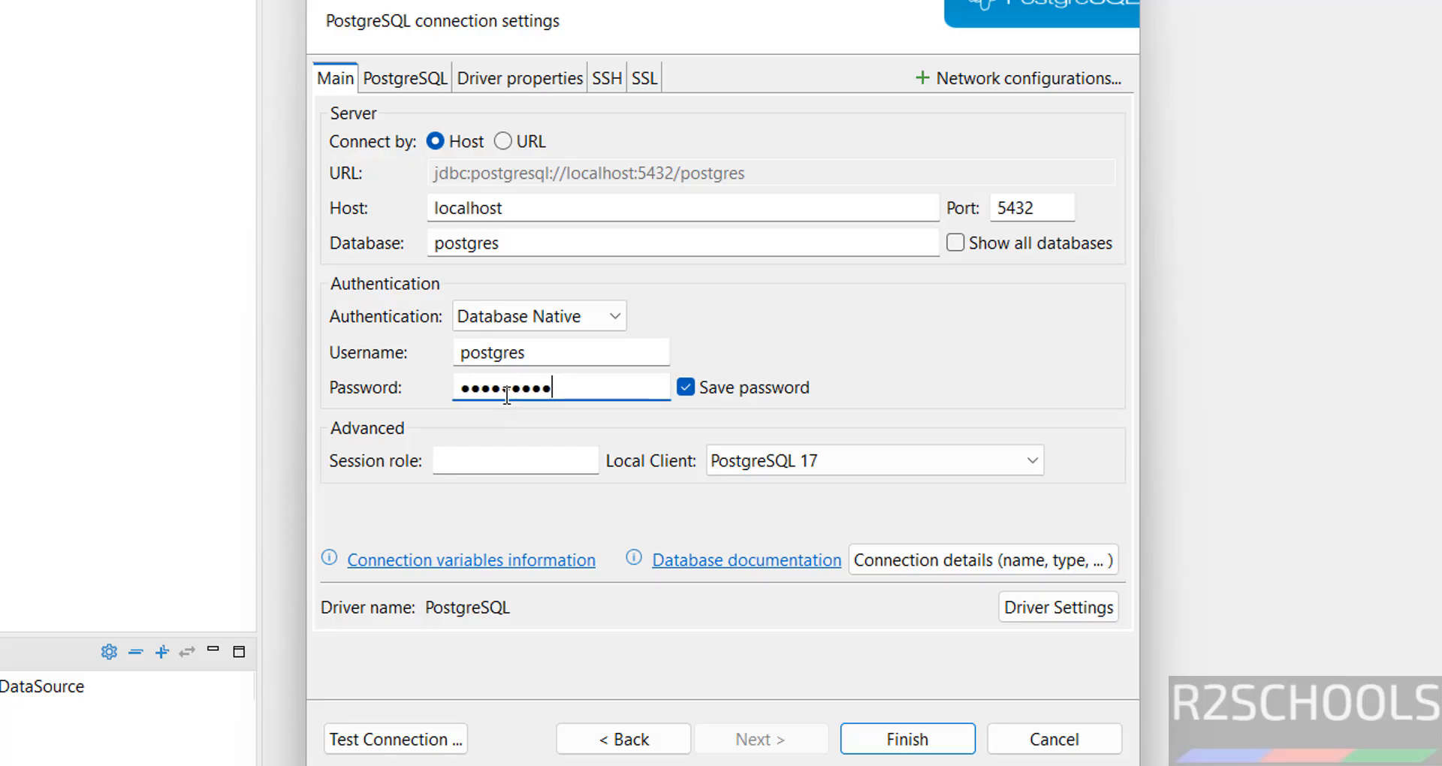
left_click(959, 244)
left_click_drag(534, 239, 418, 240)
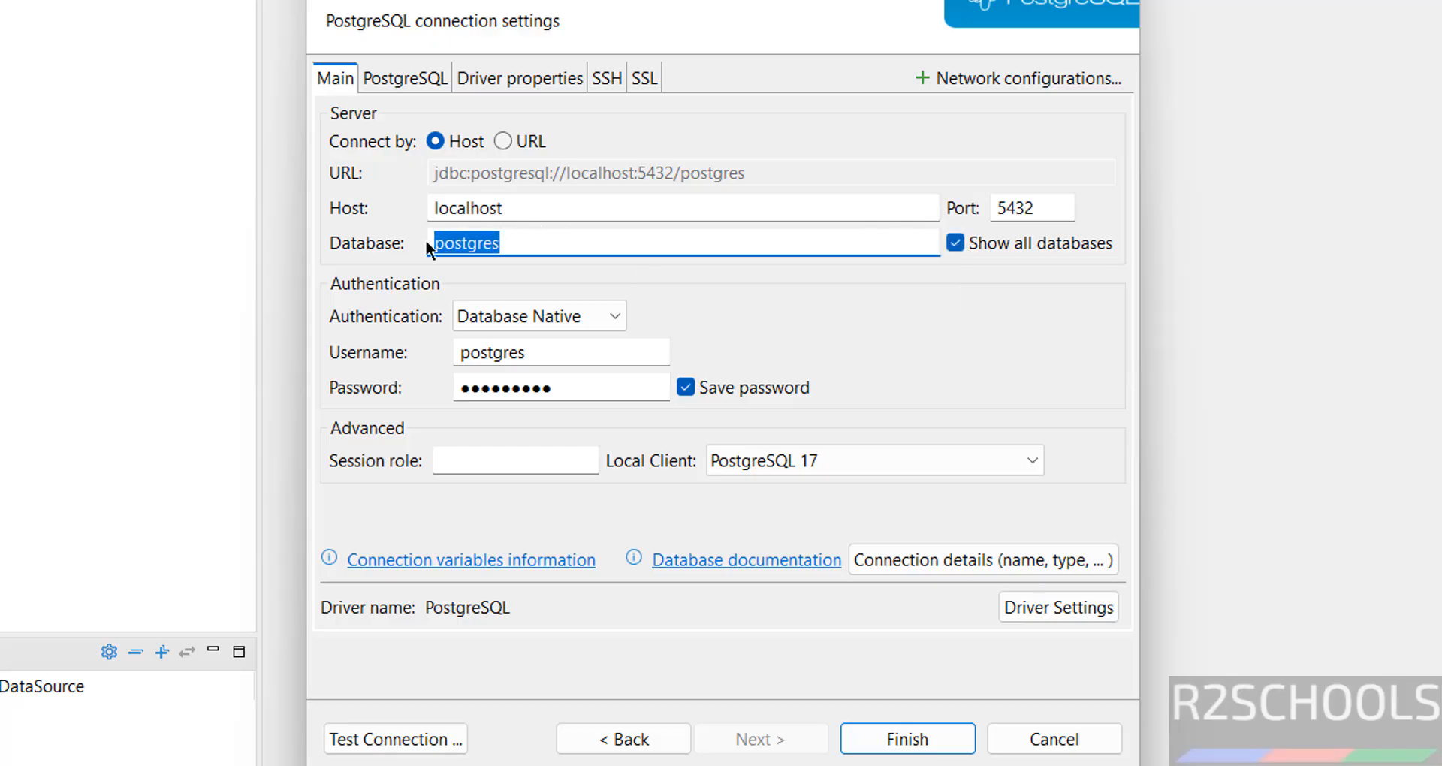
left_click(404, 741)
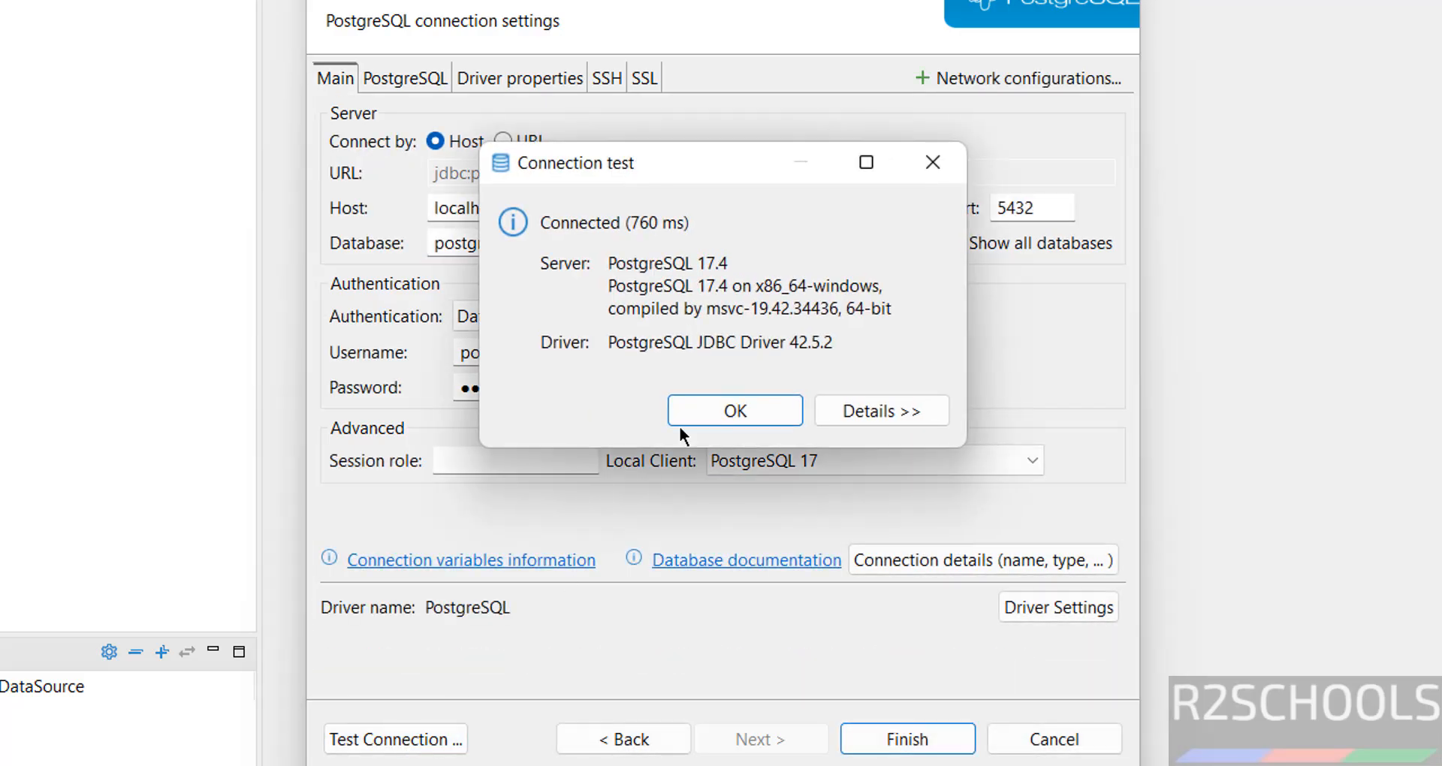
left_click(719, 407)
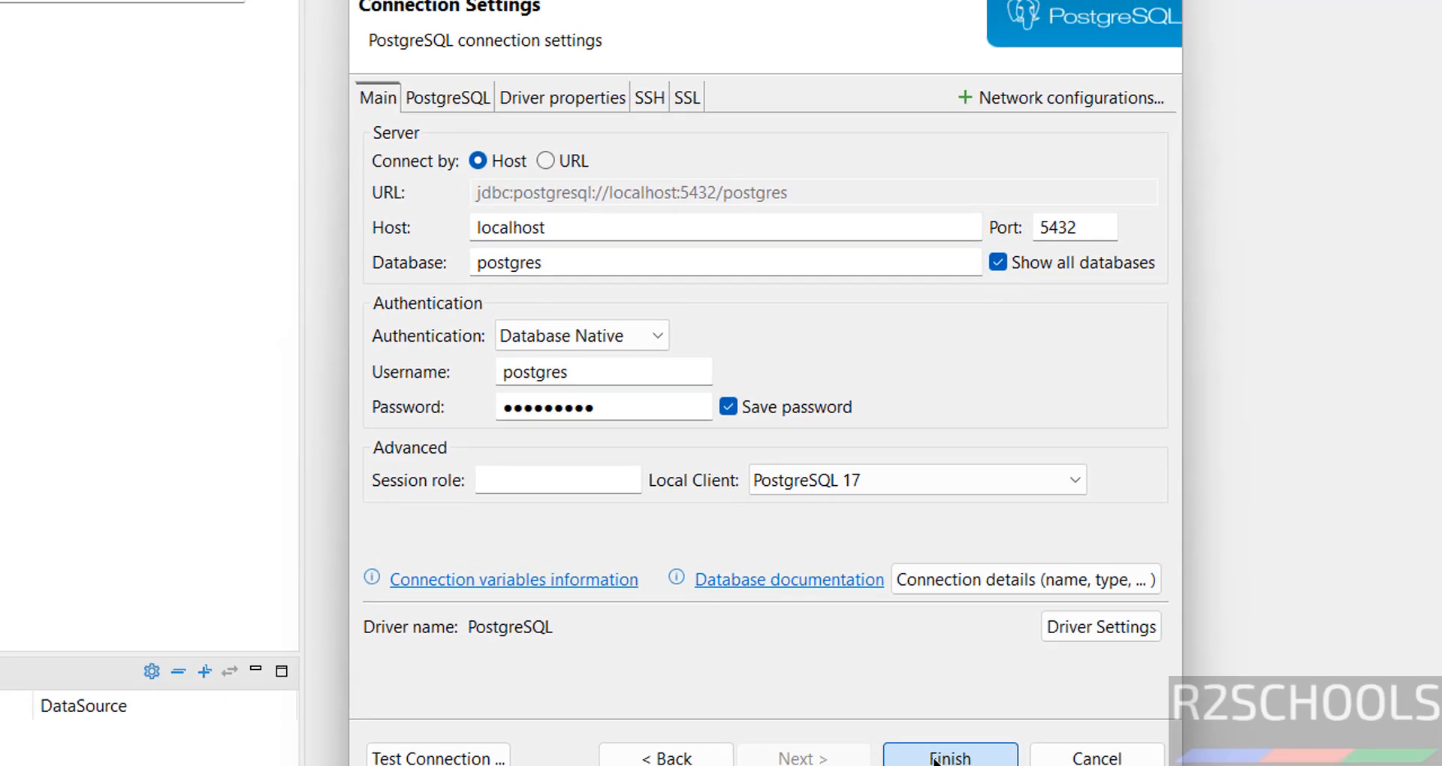
left_click(905, 739)
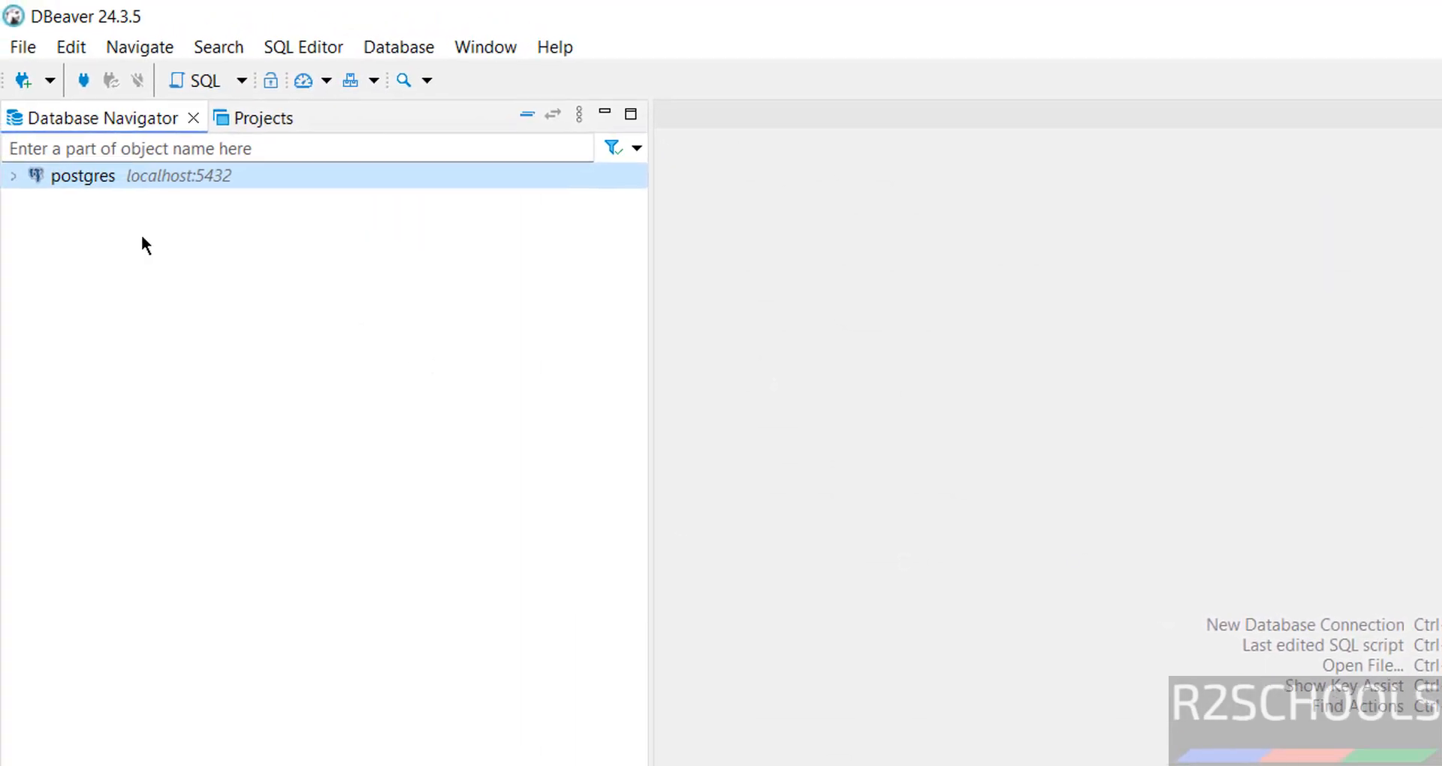
Step: Expand the postgres connection's Databases node and open an SQL console on the bank database
left_click(12, 176)
left_click(34, 202)
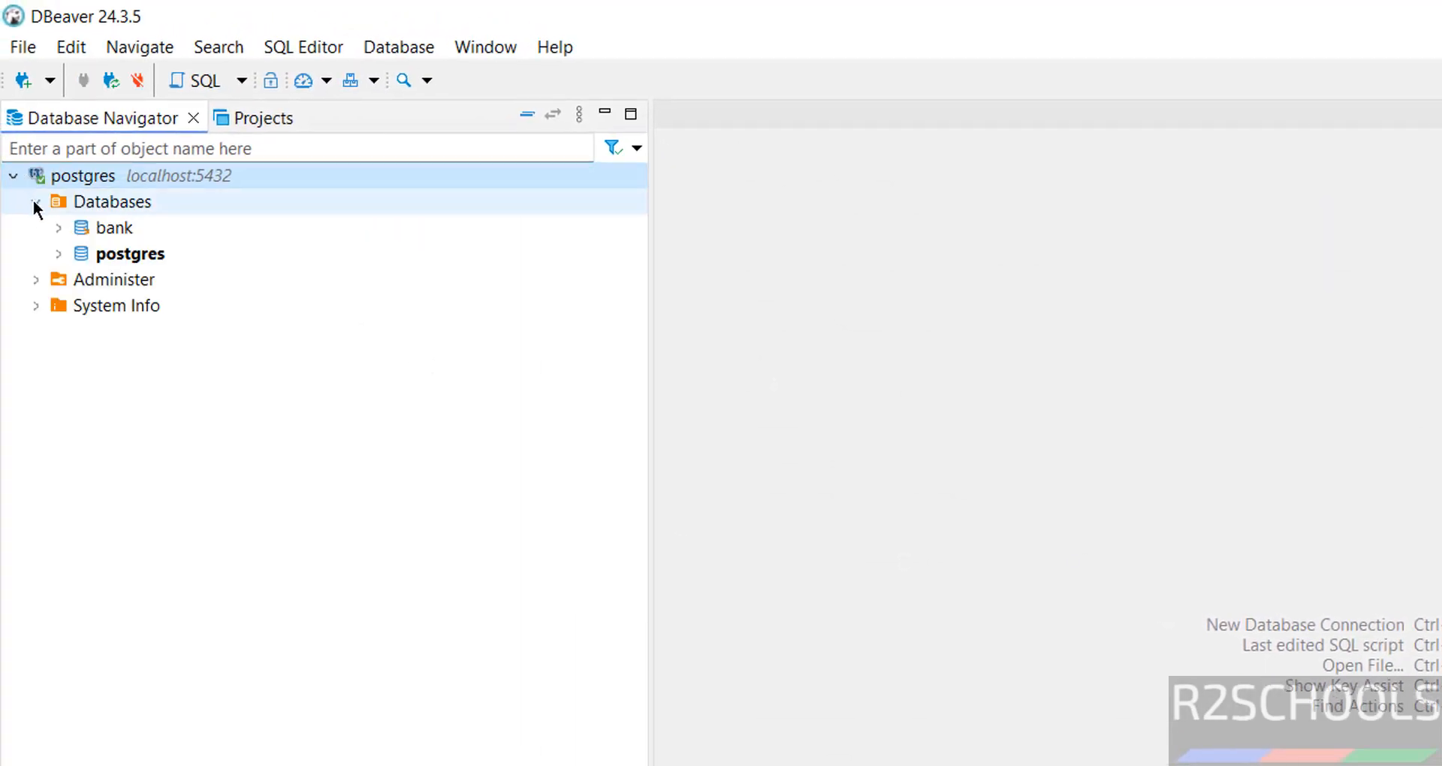
left_click(99, 227)
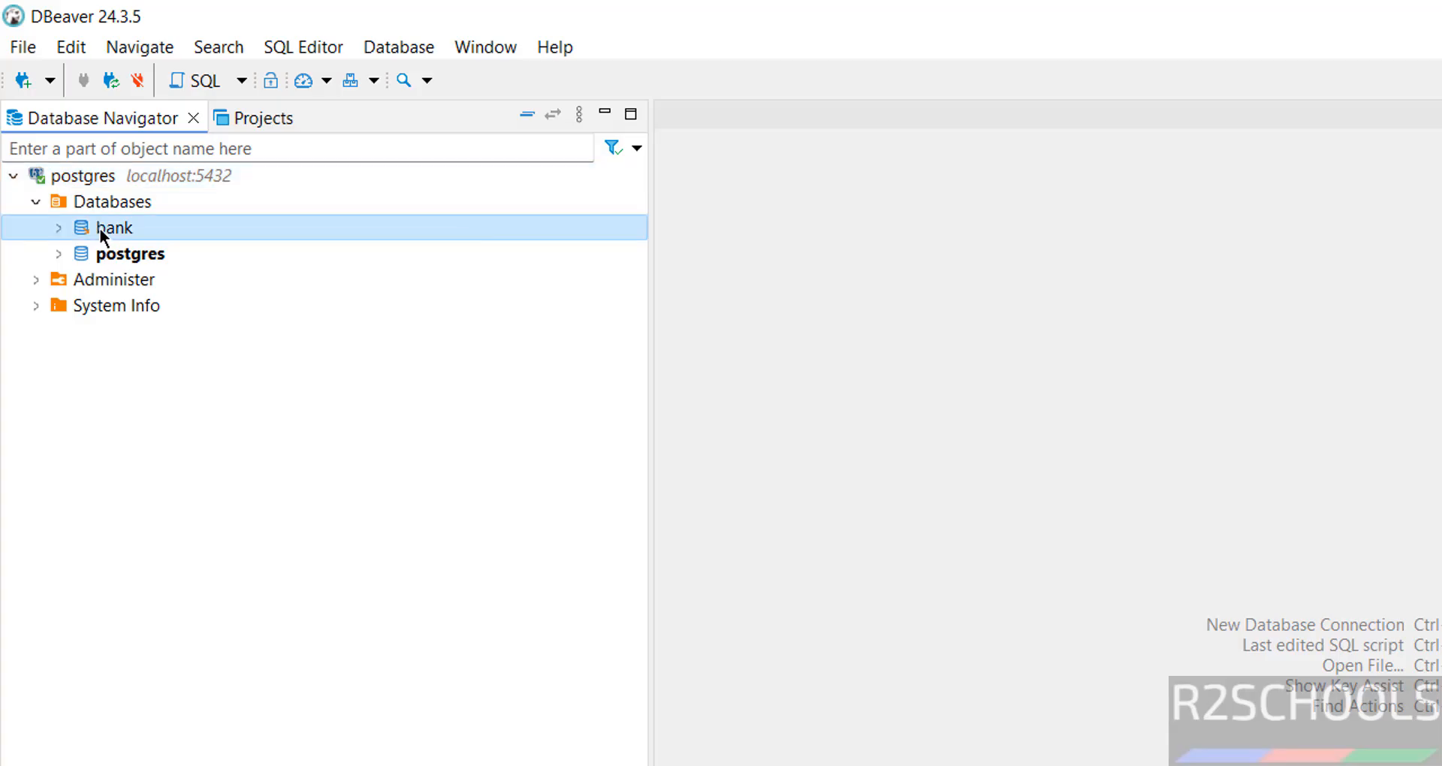
right_click(99, 227)
mouse_move(335, 288)
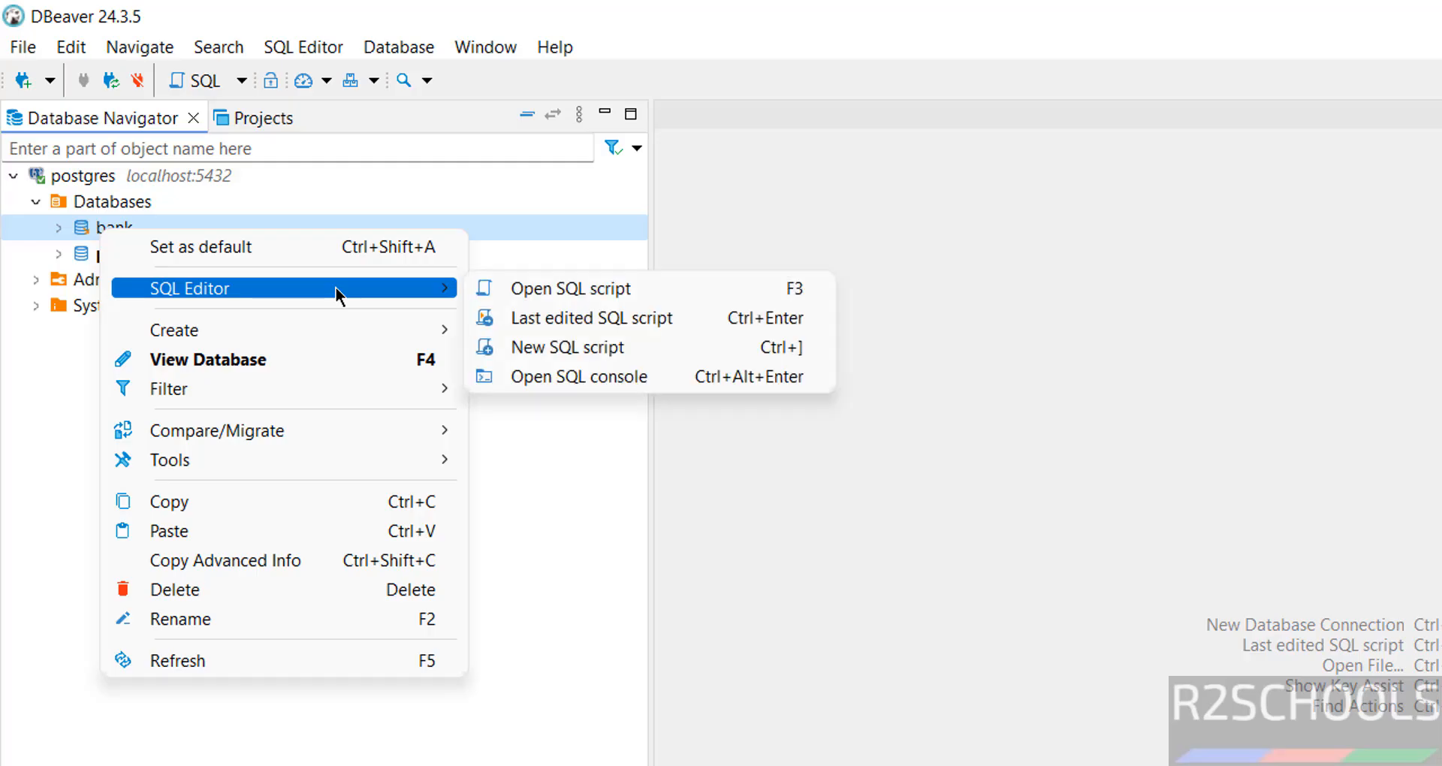
left_click(614, 381)
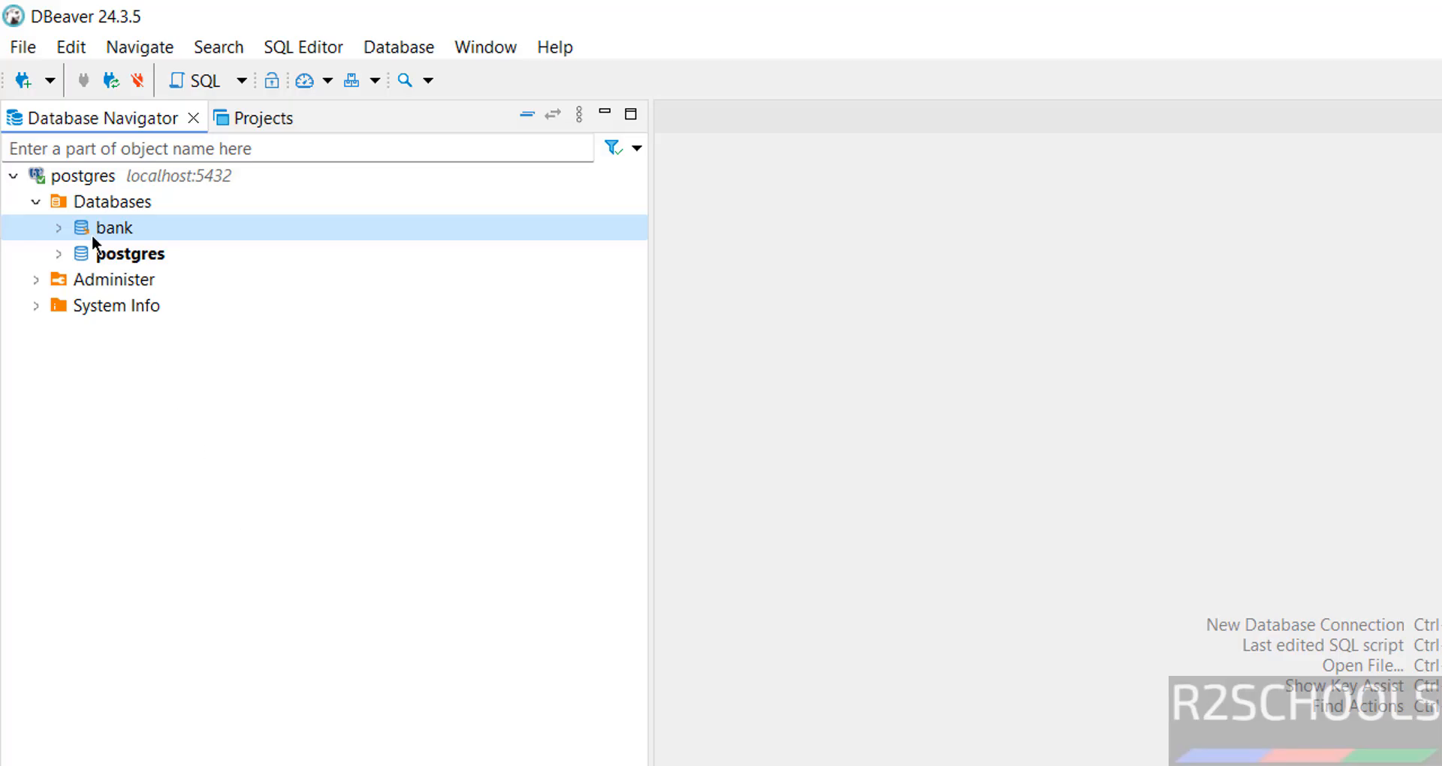
left_click(23, 80)
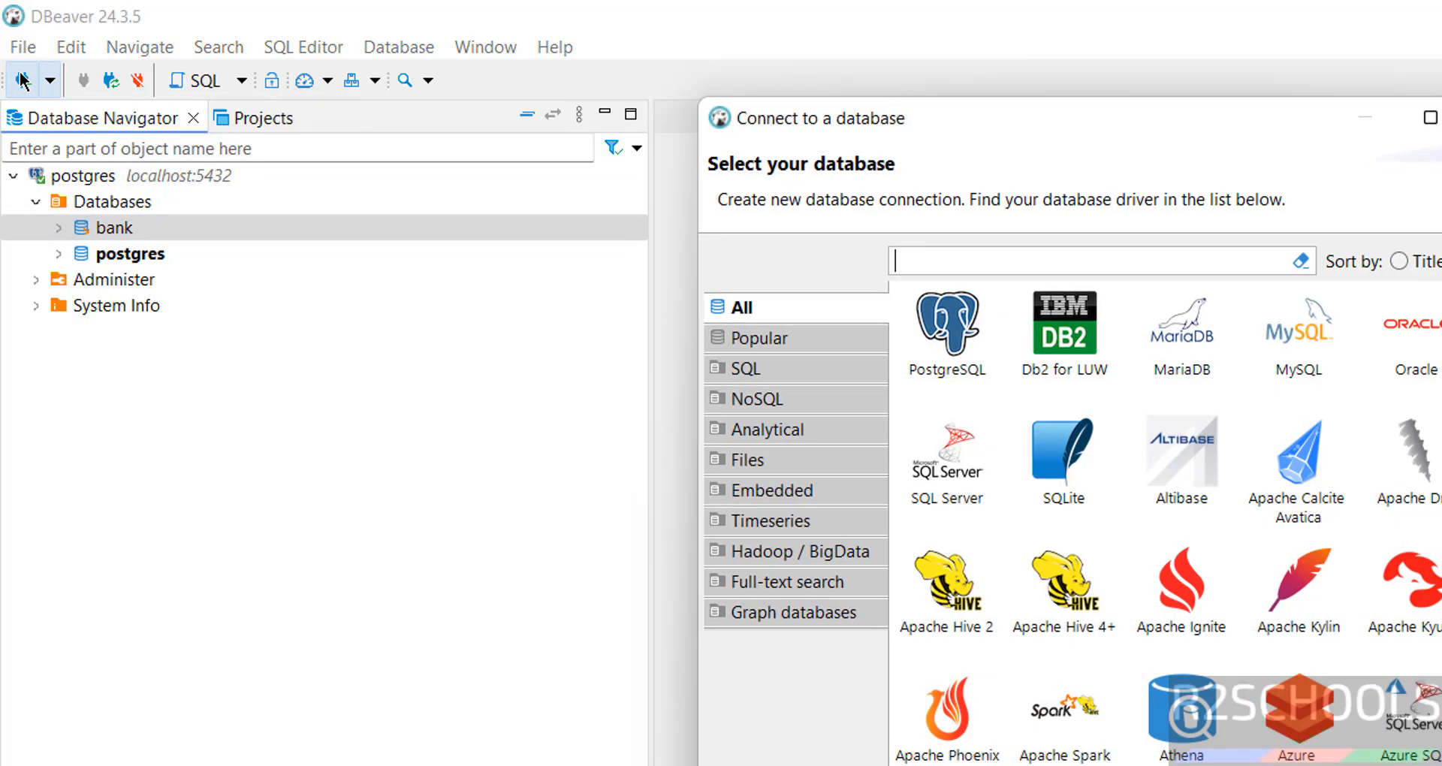
left_click(1298, 338)
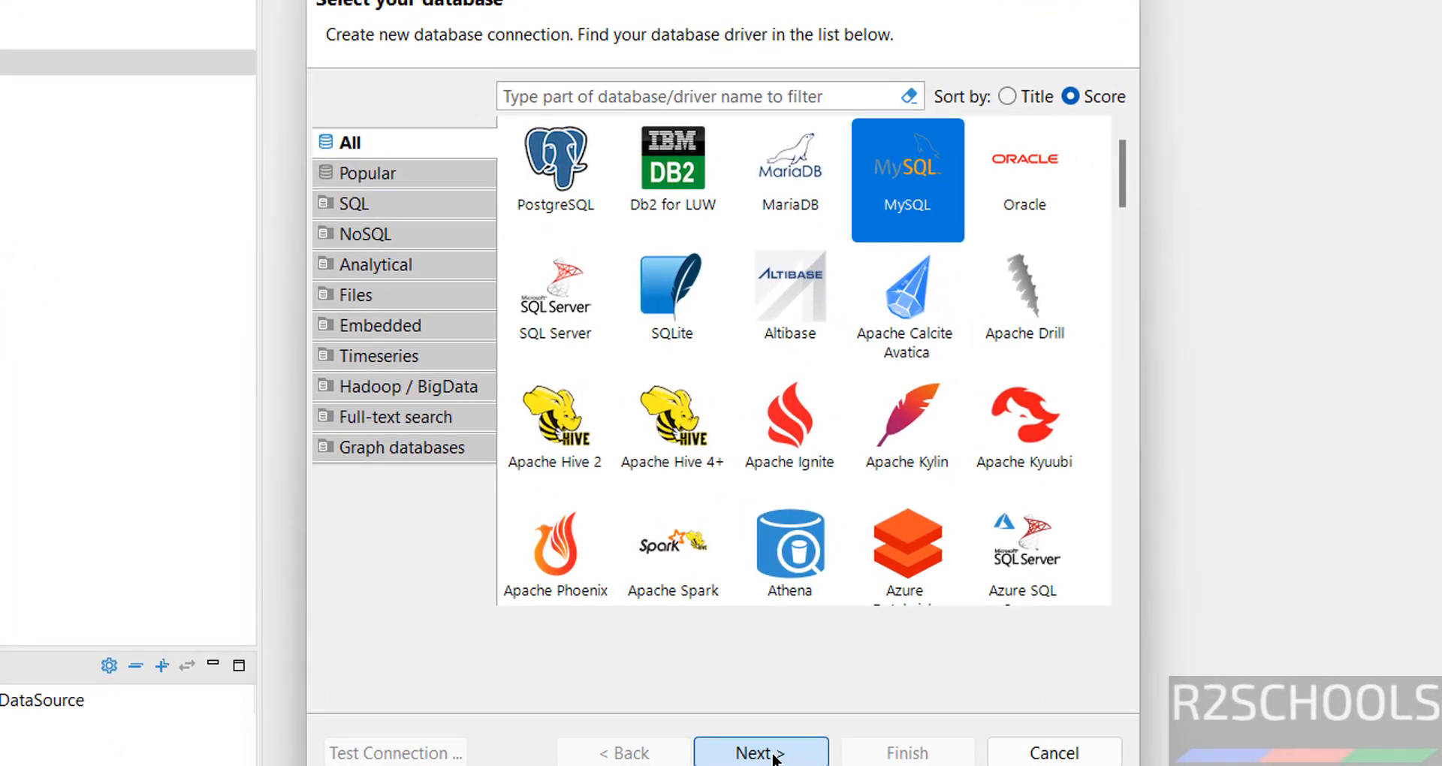
left_click(773, 750)
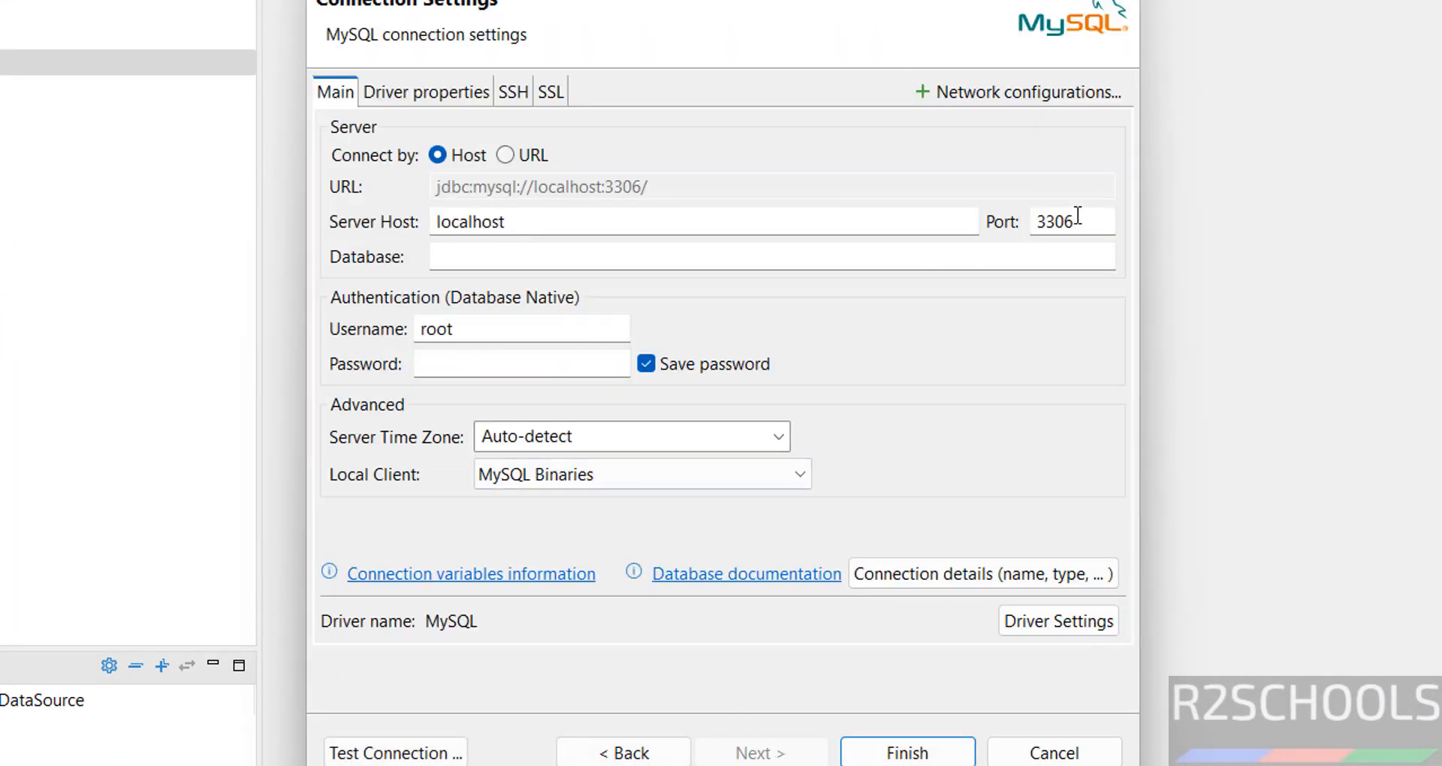
left_click(528, 254)
type("ban")
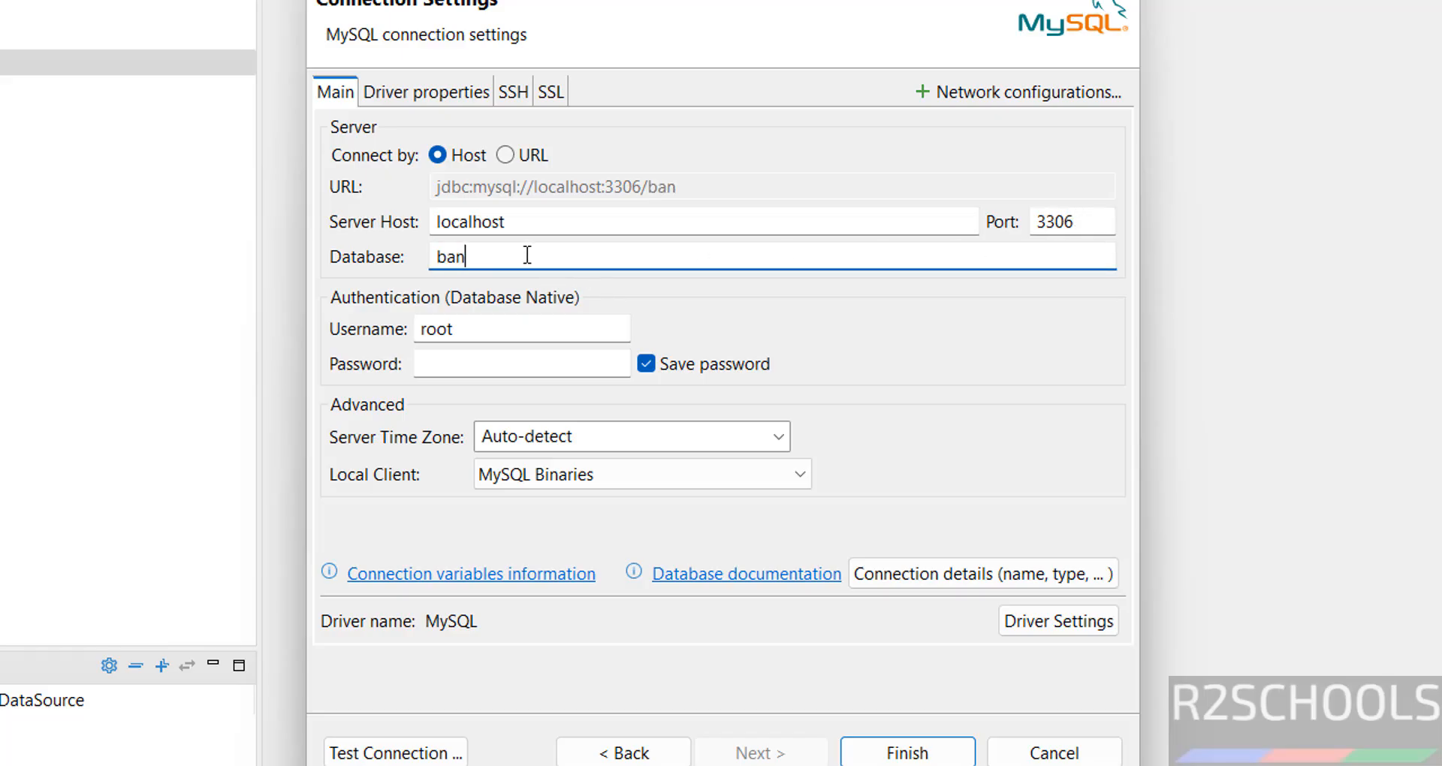
type("k")
left_click(492, 364)
type("r2schools")
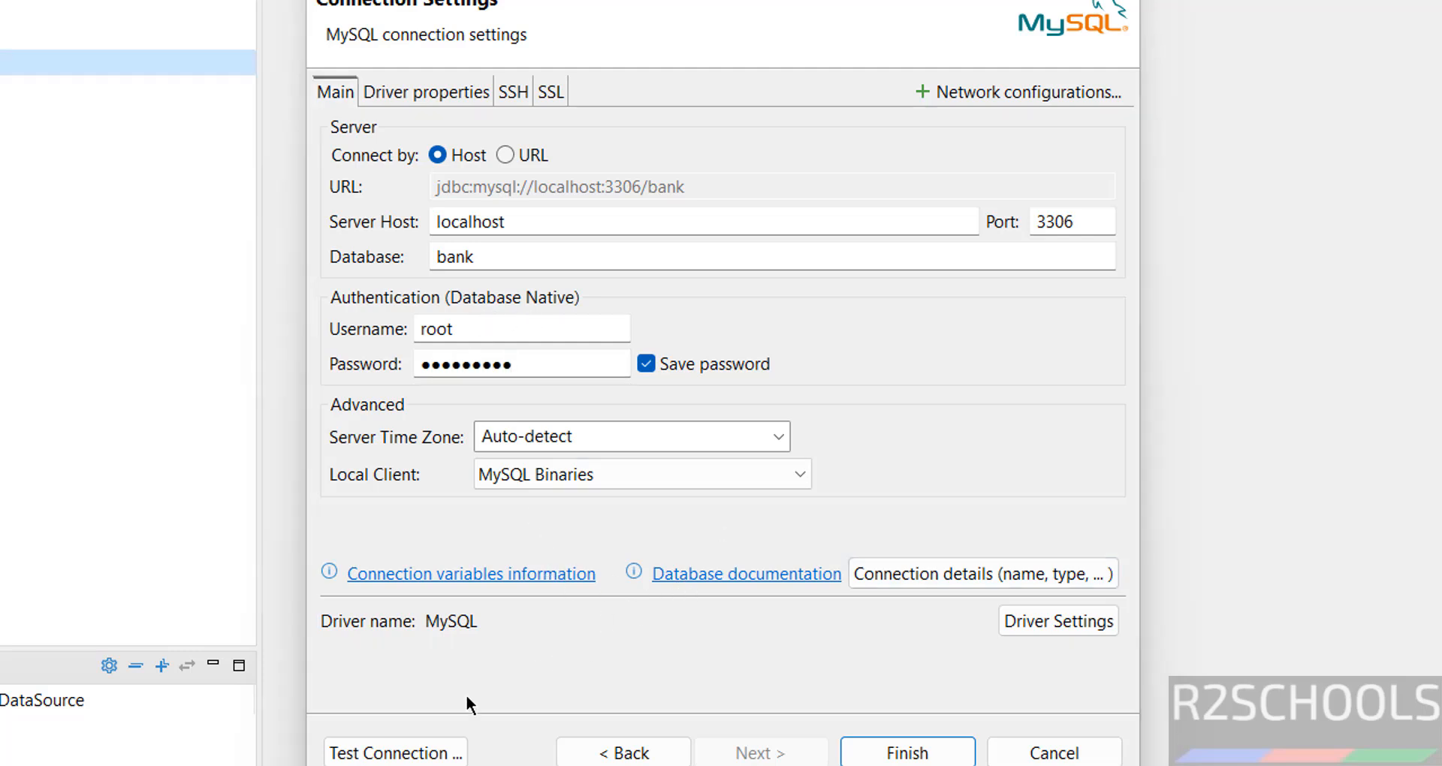
left_click(1054, 753)
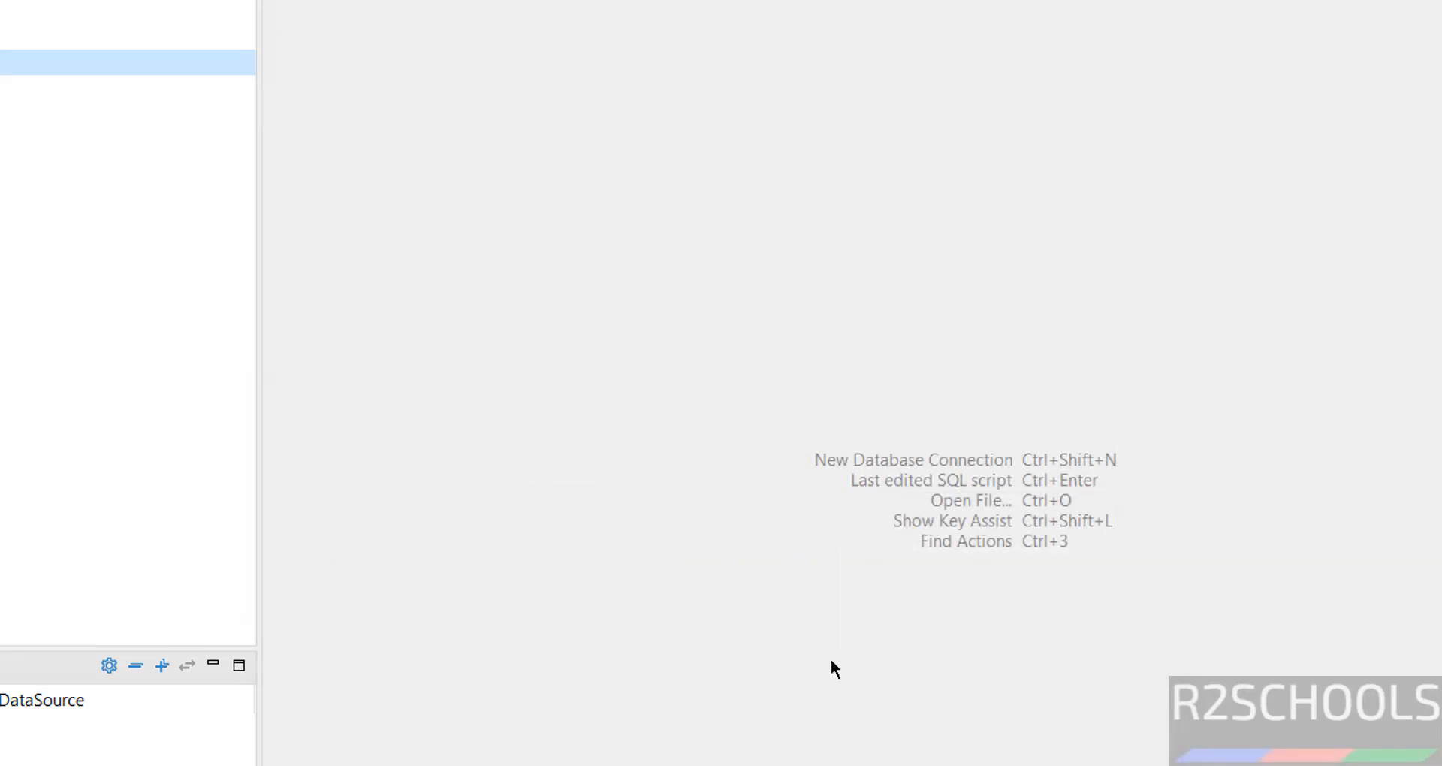